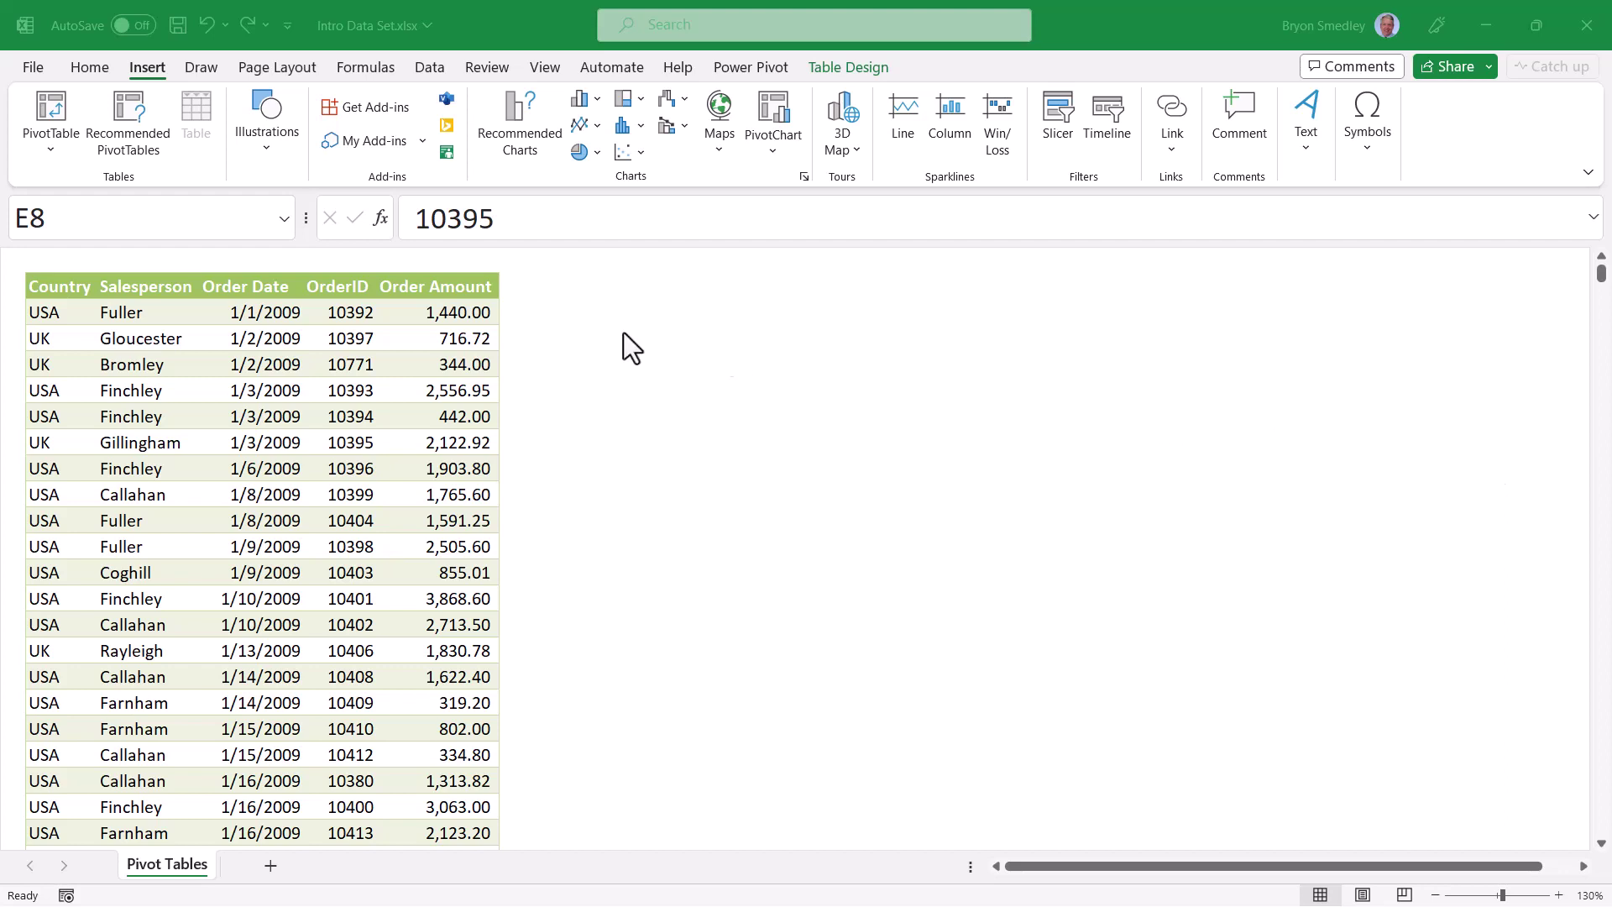
Insert a blank PivotTable from Table25 onto a new worksheet, Sheet1.
{"action": "key", "text": "alt+Tab"}
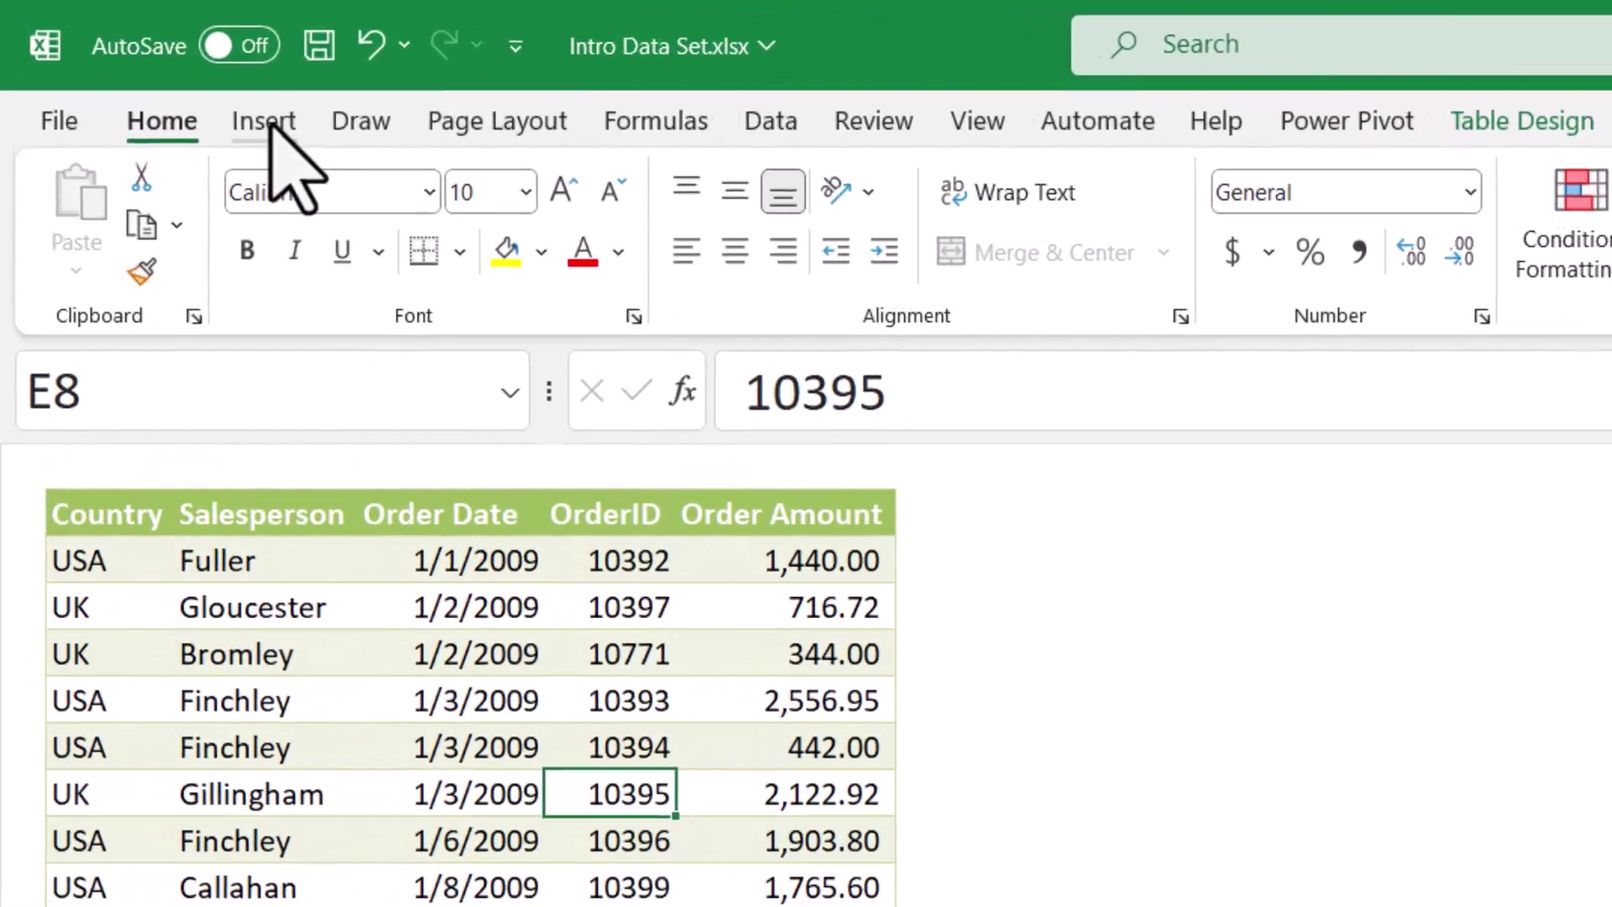
{"action": "left_click", "coordinate": [150, 71]}
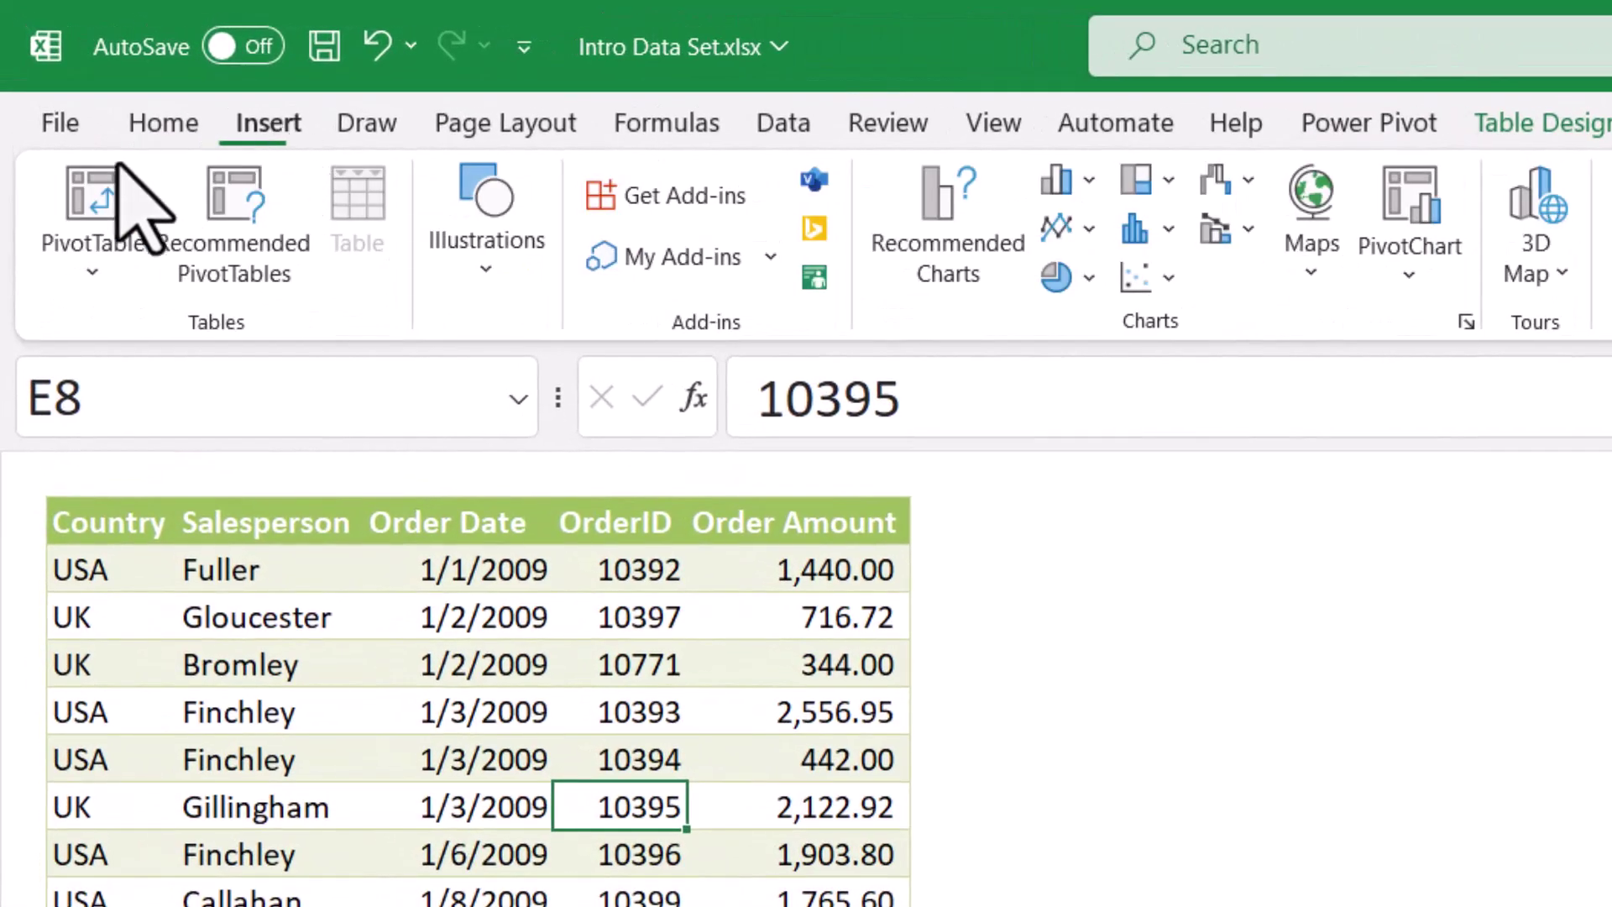
{"action": "left_click", "coordinate": [96, 273]}
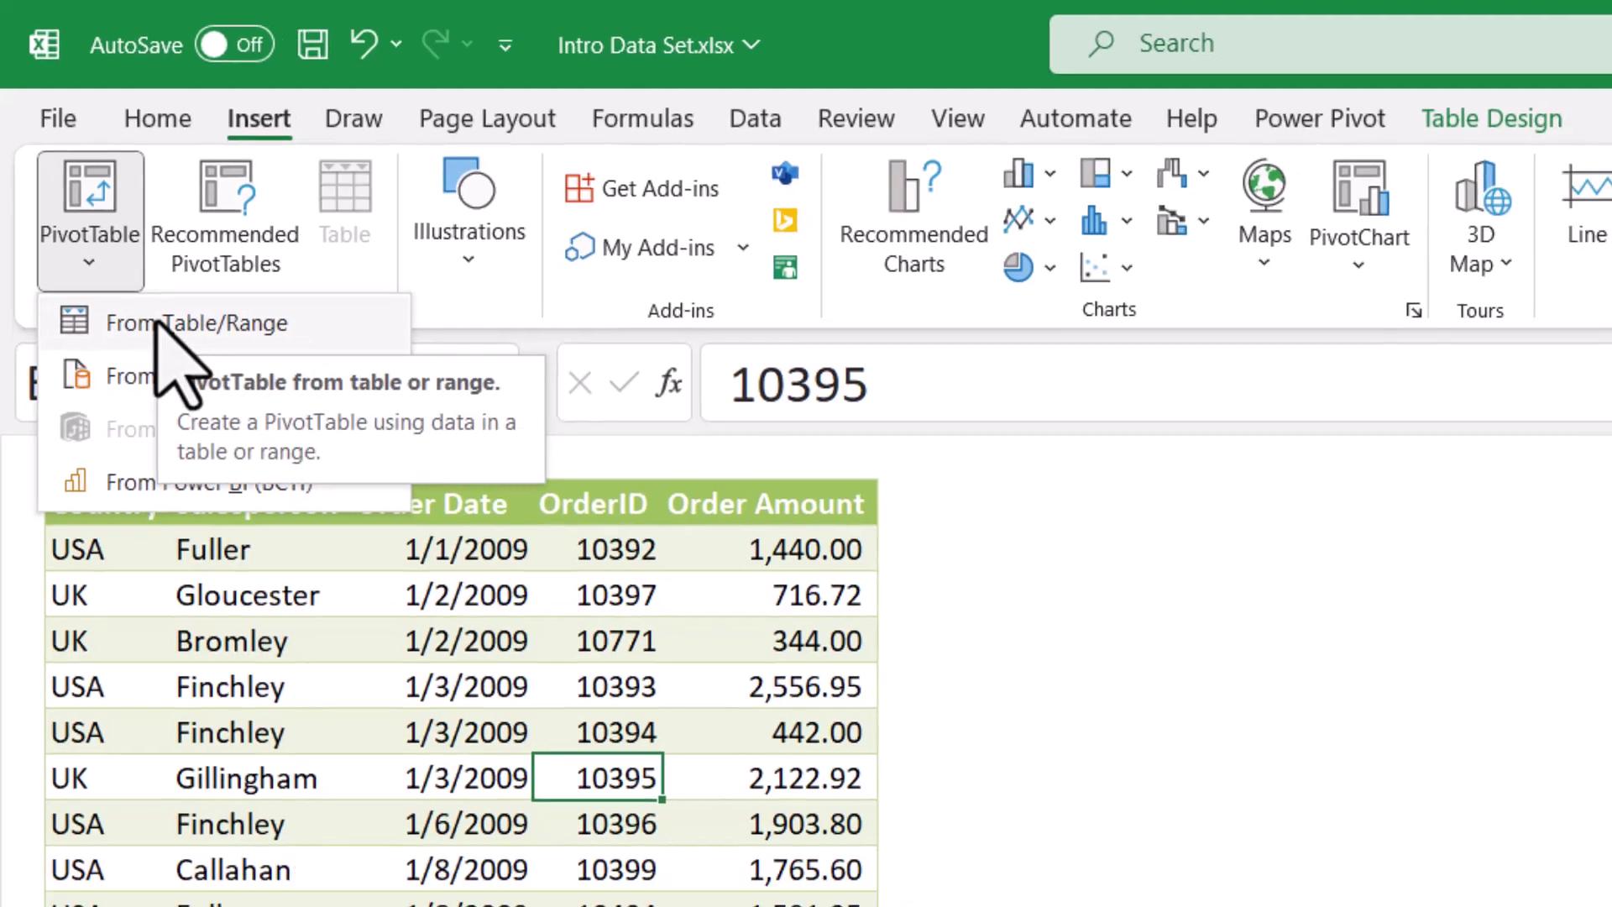
{"action": "left_click", "coordinate": [176, 336]}
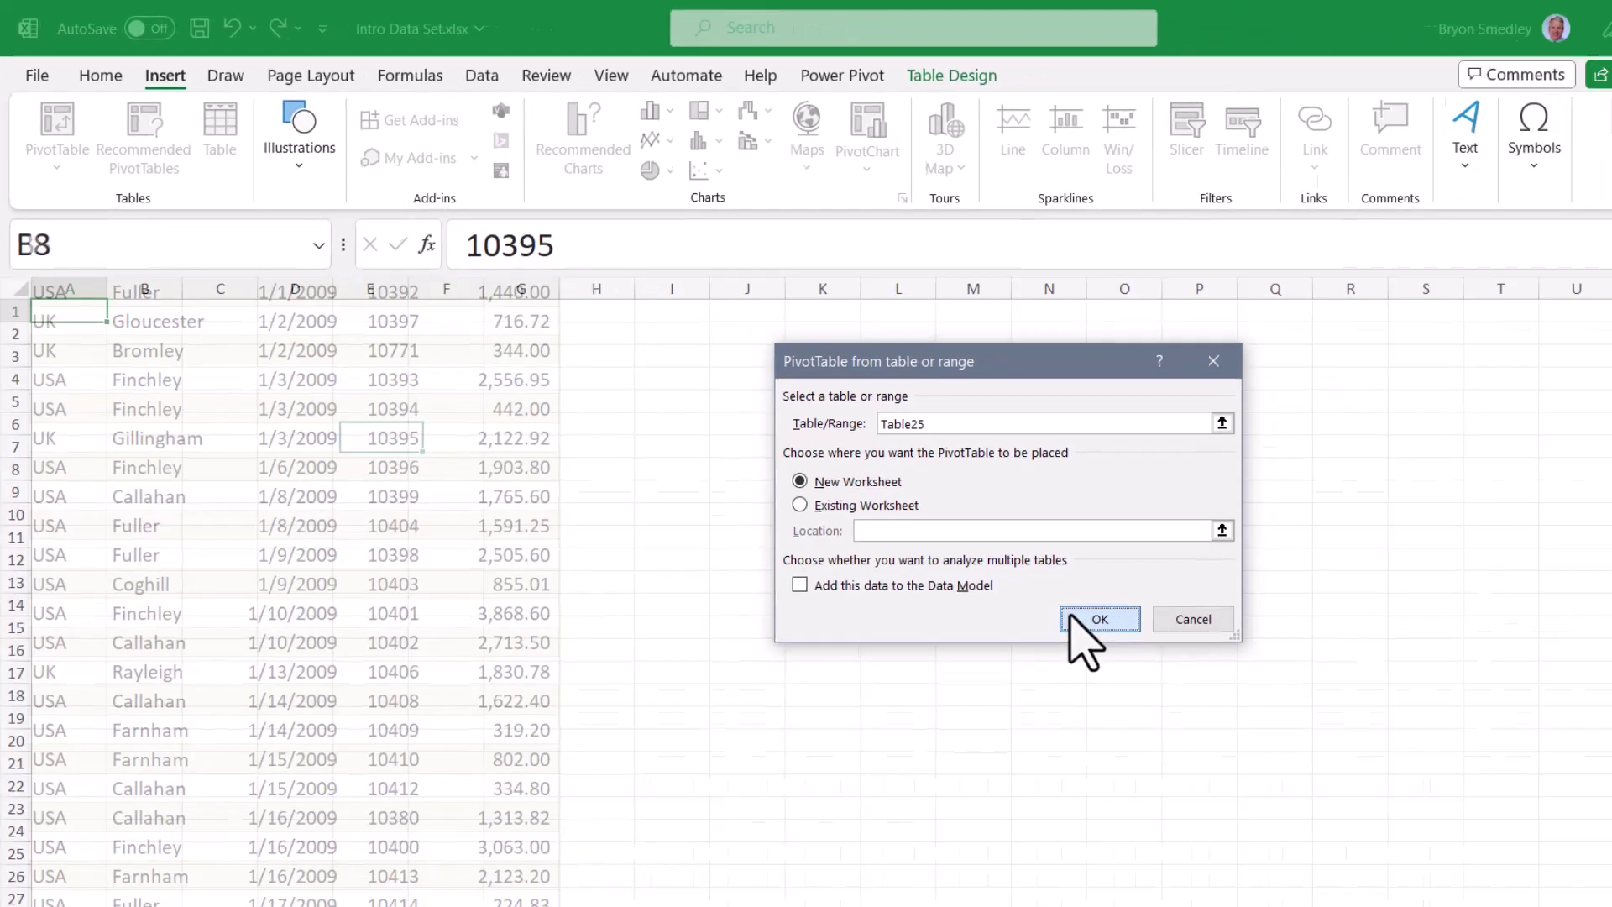
{"action": "left_click", "coordinate": [1244, 715]}
{"action": "scroll", "coordinate": [974, 487], "scroll_direction": "up", "scroll_amount": 3}
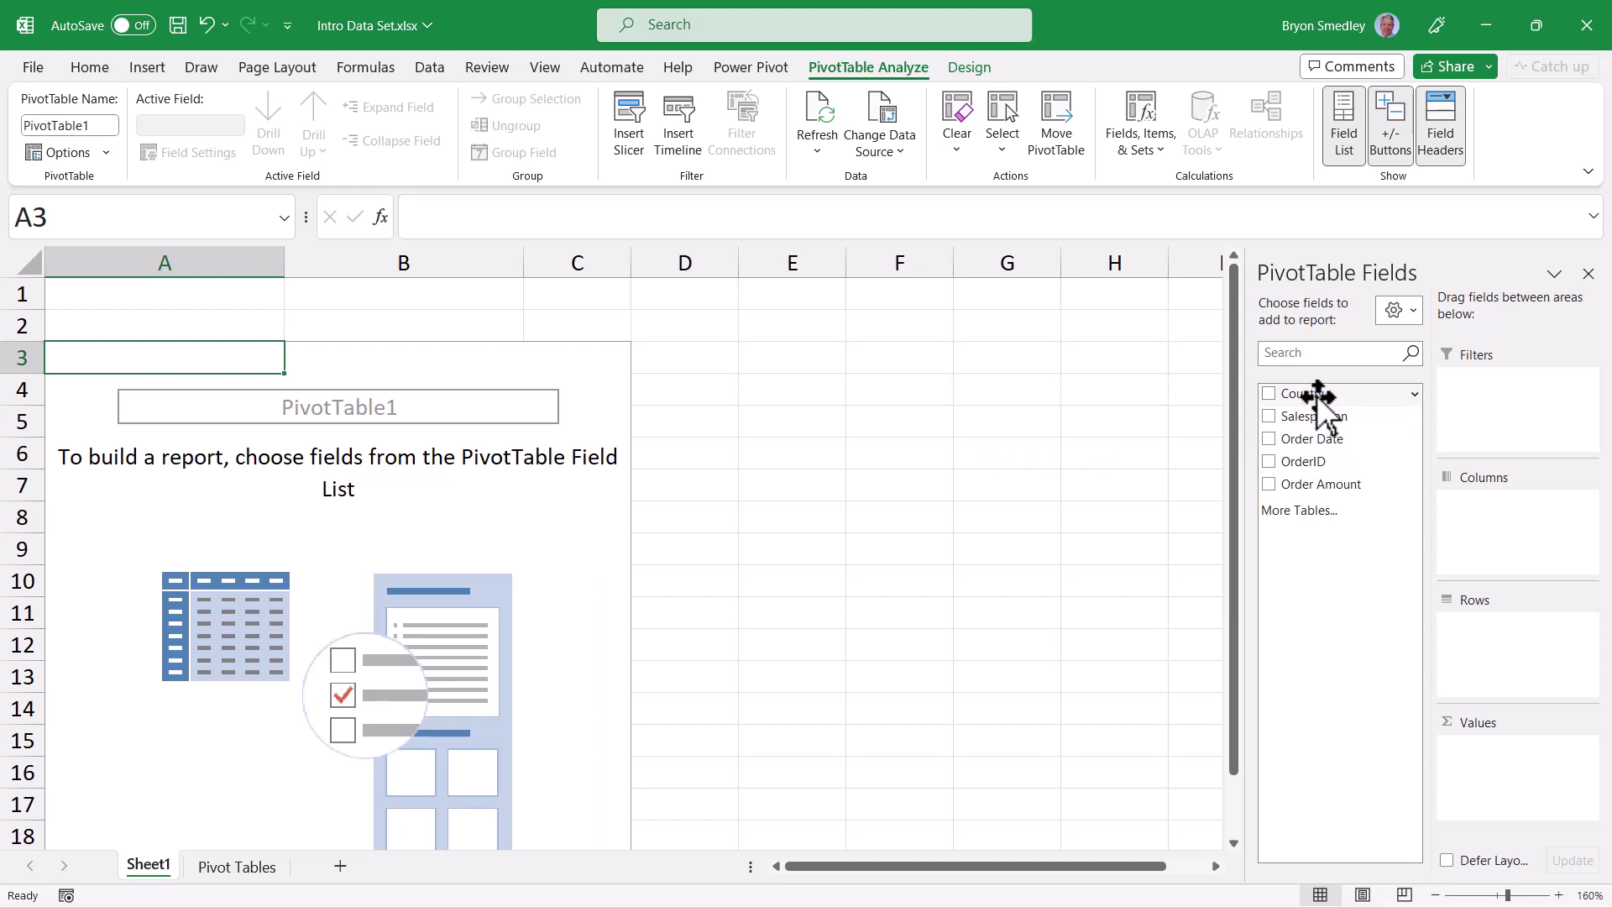
Put Country in Columns and Salesperson in Rows, and sum Order Amount in Values.
{"action": "left_click_drag", "start_coordinate": [1316, 394], "coordinate": [1465, 502]}
{"action": "left_click_drag", "start_coordinate": [1327, 417], "coordinate": [1465, 622]}
{"action": "left_click_drag", "start_coordinate": [1318, 487], "coordinate": [1494, 798]}
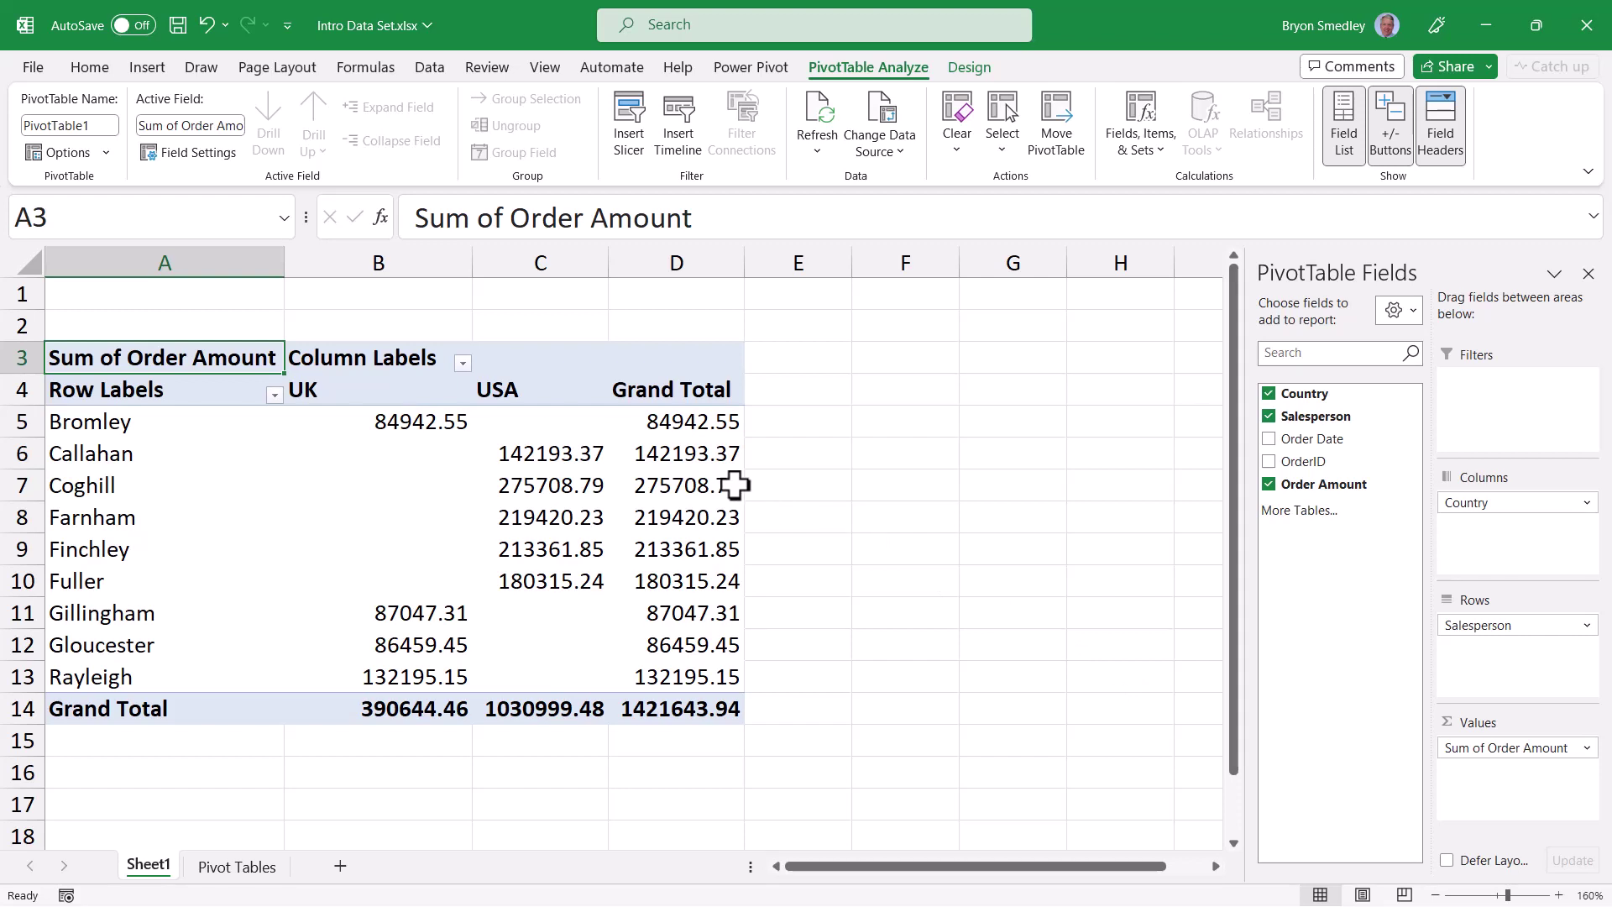
Format the PivotTable values as Number with 0 decimals and a thousands separator.
{"action": "left_click", "coordinate": [526, 484]}
{"action": "right_click", "coordinate": [526, 485]}
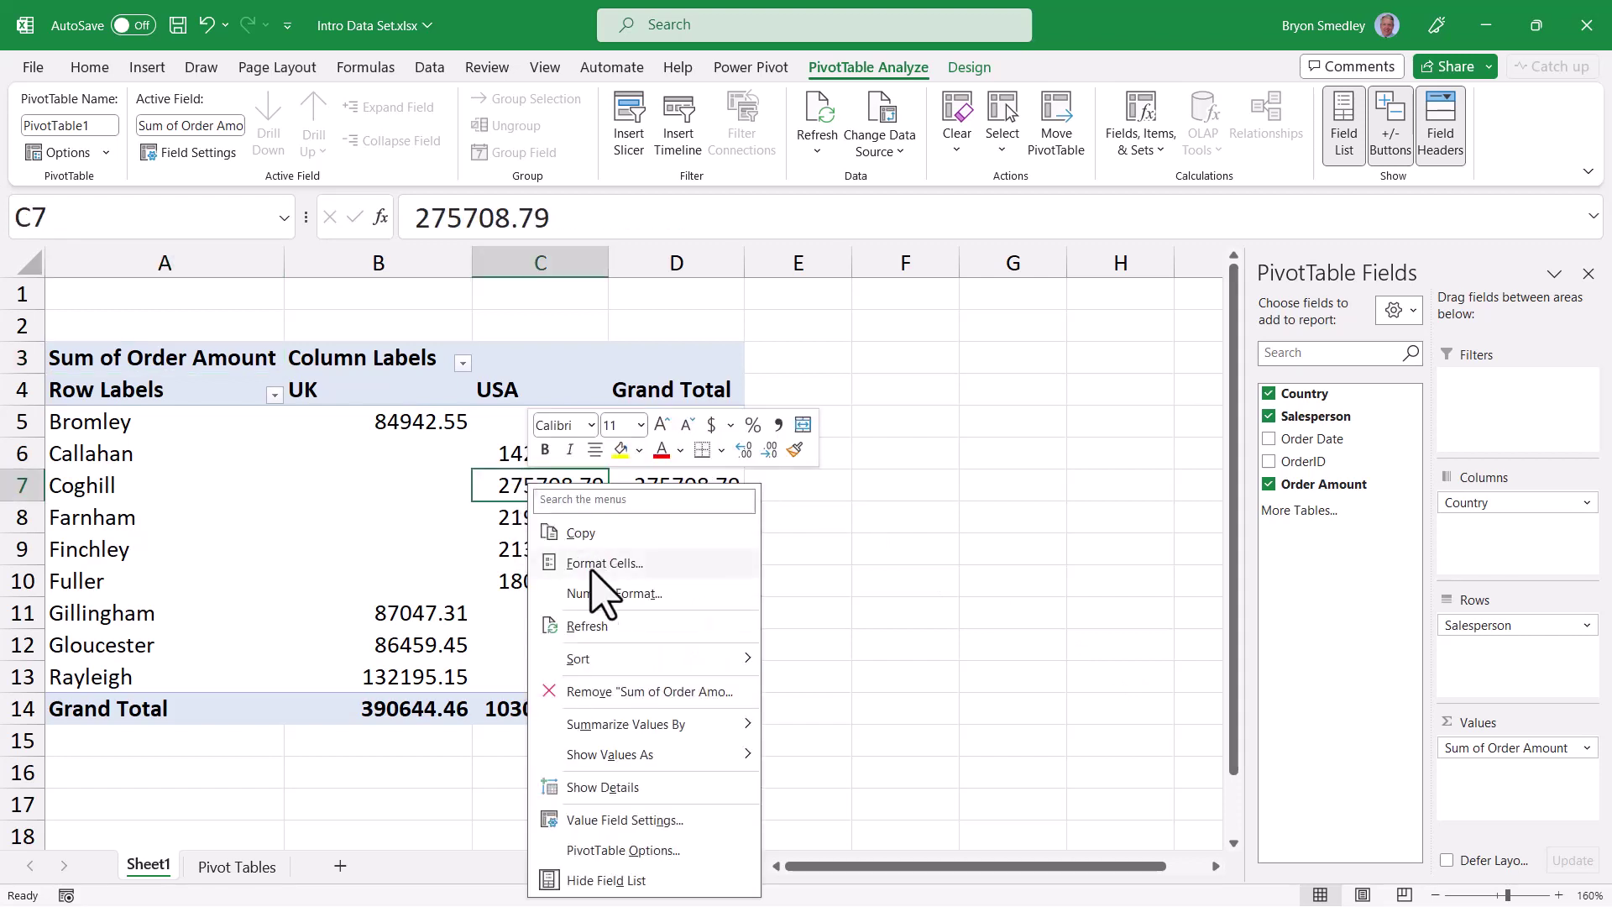
{"action": "key", "text": "Escape"}
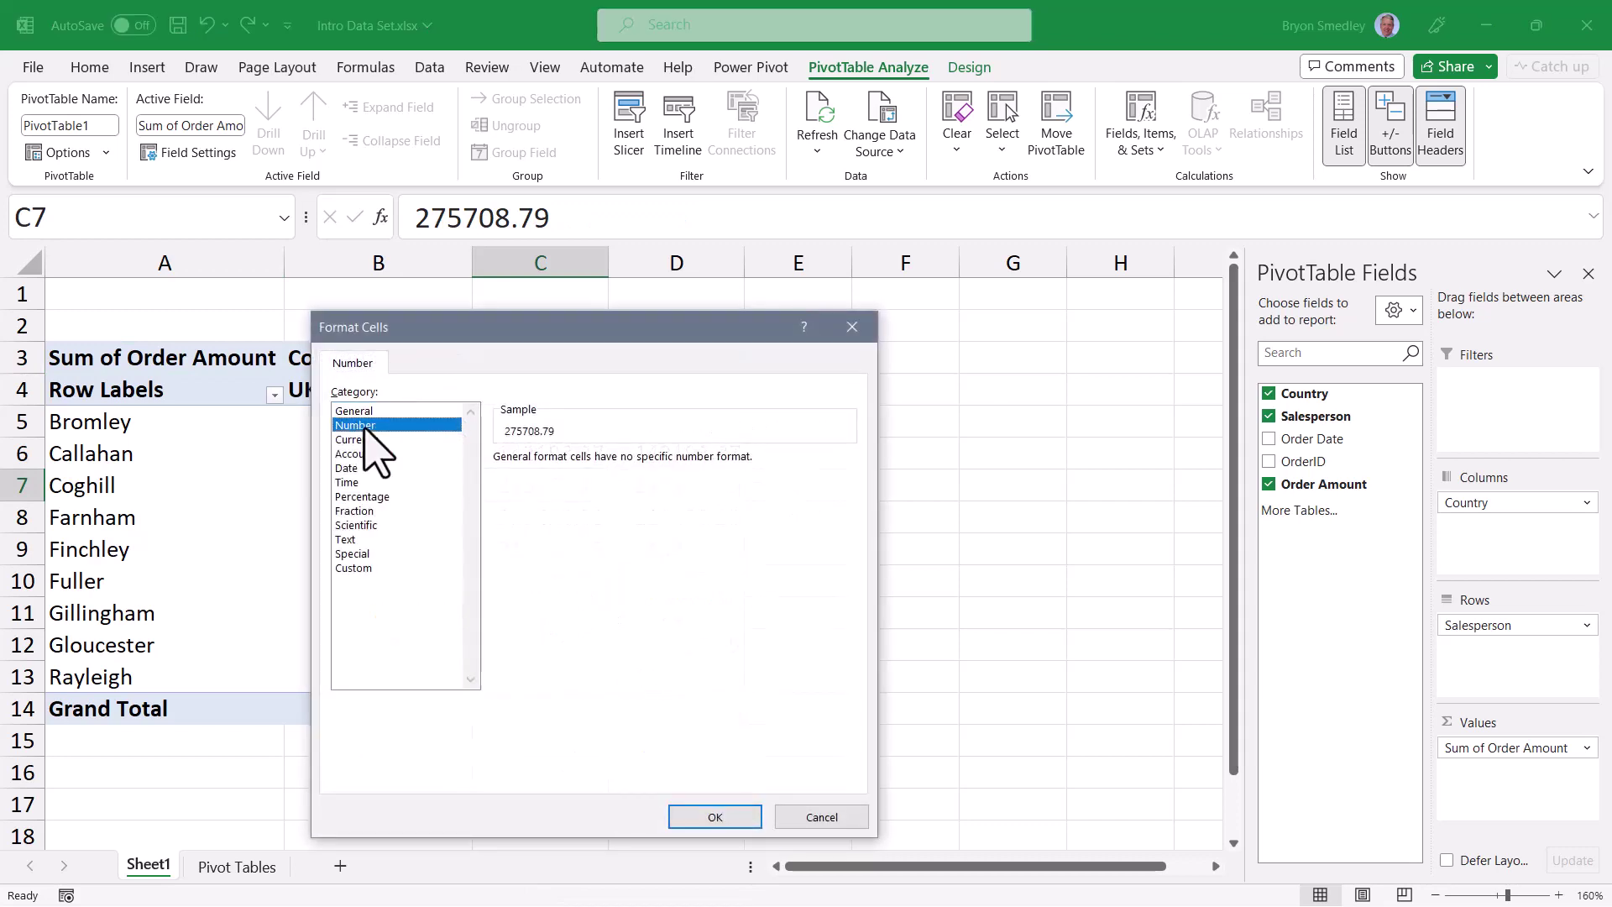
{"action": "left_click", "coordinate": [366, 425]}
{"action": "left_click", "coordinate": [553, 487]}
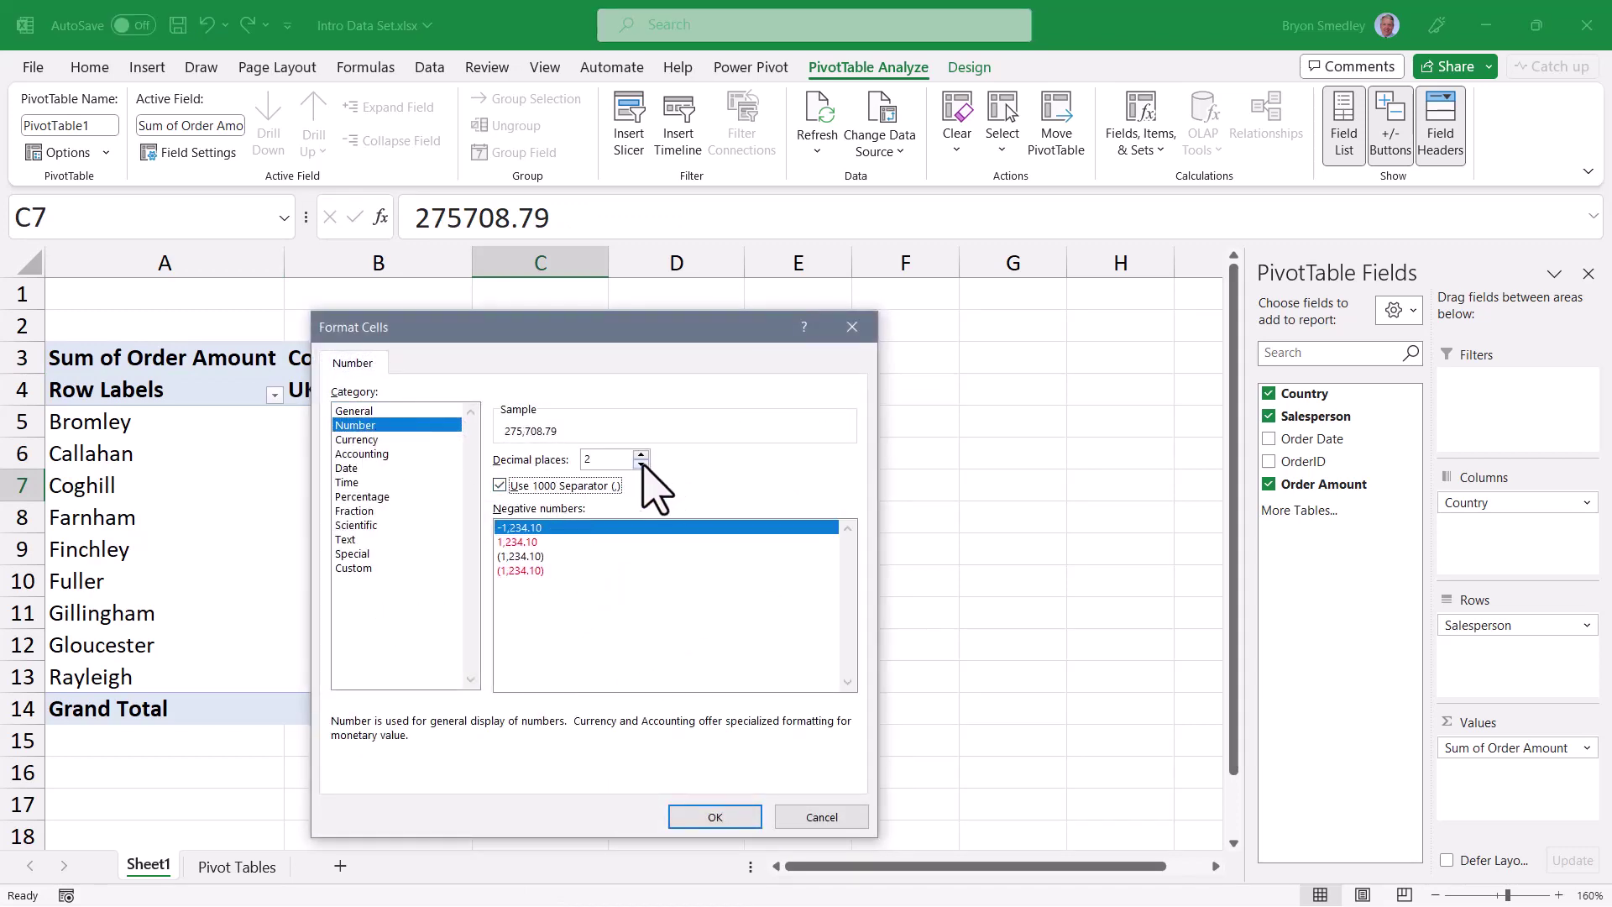
{"action": "left_click", "coordinate": [640, 464]}
{"action": "left_click", "coordinate": [640, 463]}
Apply a green dark PivotTable style with banded rows.
{"action": "left_click", "coordinate": [728, 817]}
{"action": "left_click", "coordinate": [973, 68]}
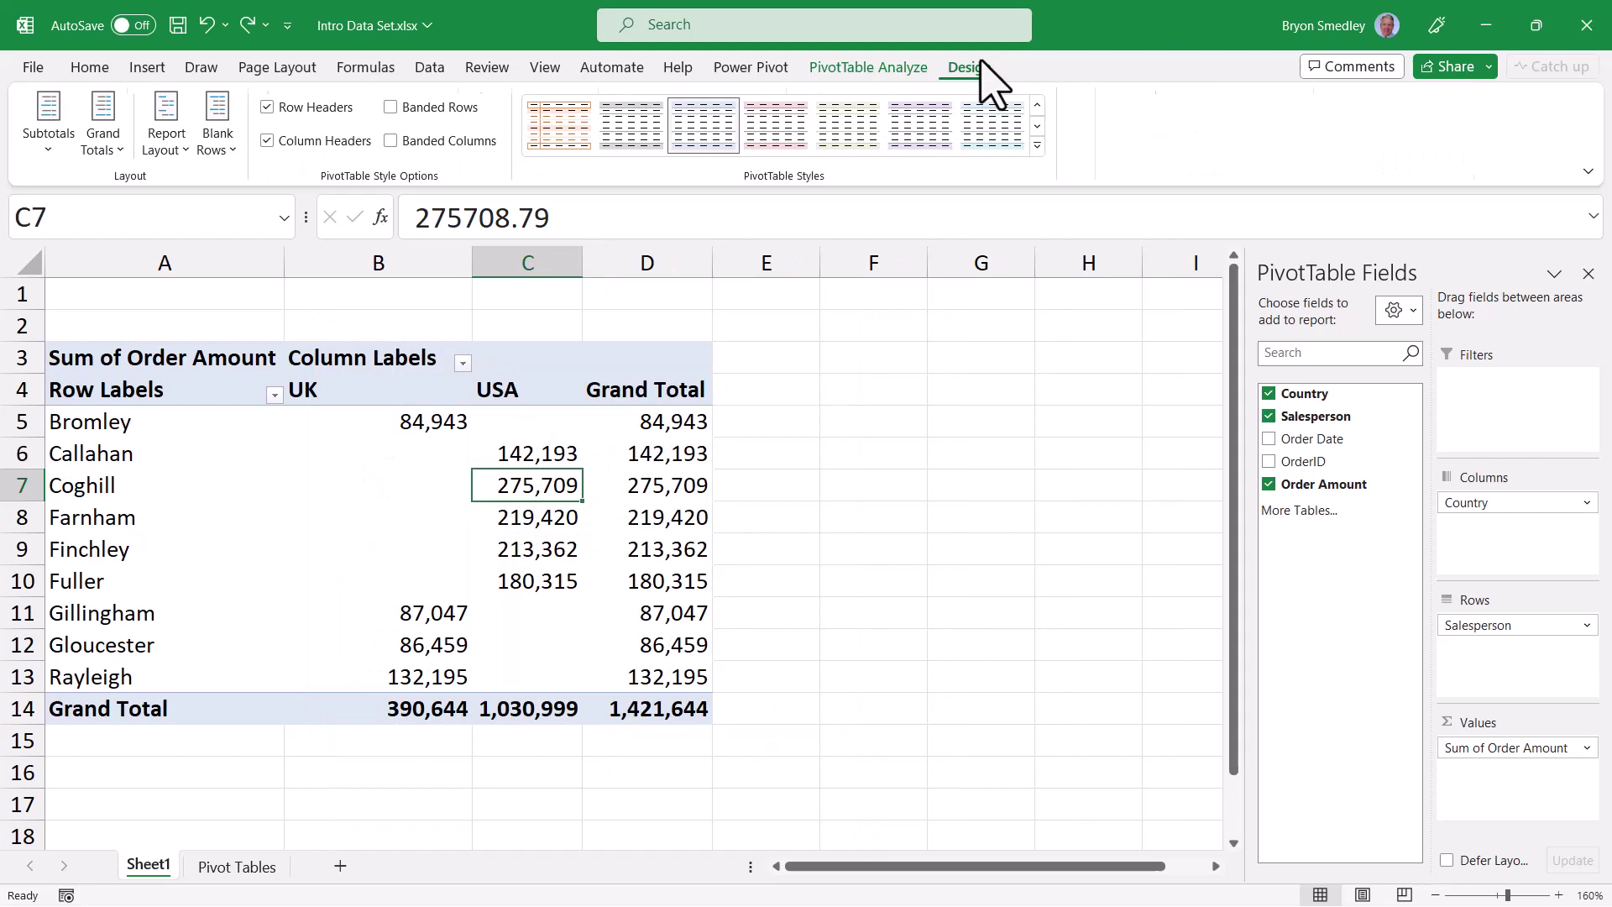
{"action": "left_click", "coordinate": [1037, 147]}
{"action": "scroll", "coordinate": [840, 277], "scroll_direction": "down", "scroll_amount": 2}
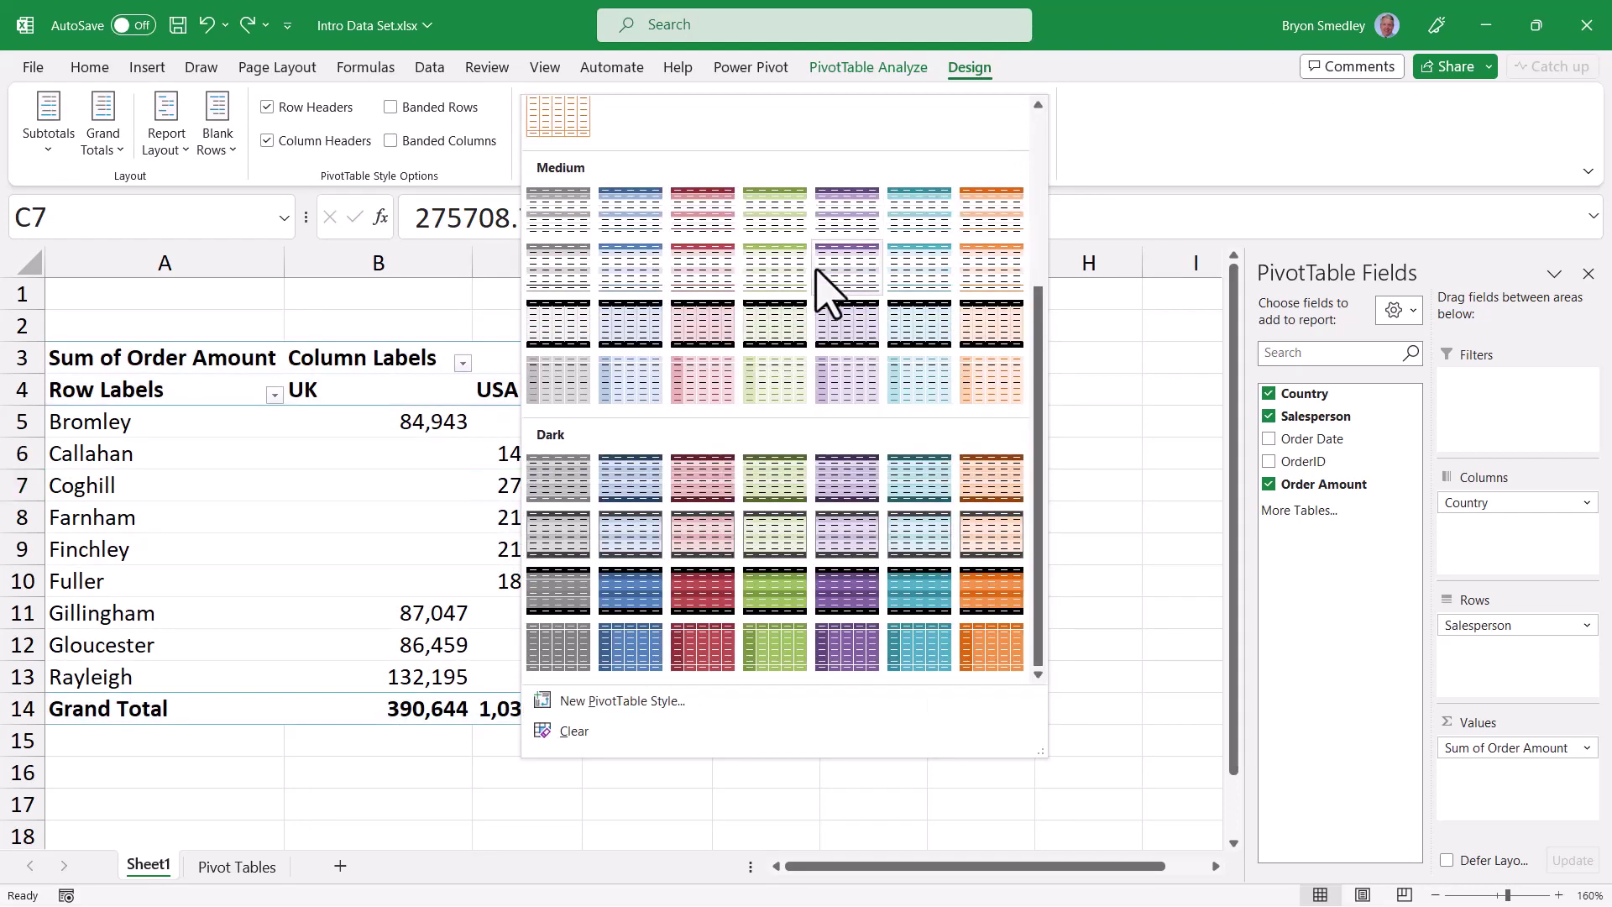
{"action": "left_click", "coordinate": [771, 477]}
{"action": "left_click", "coordinate": [442, 107]}
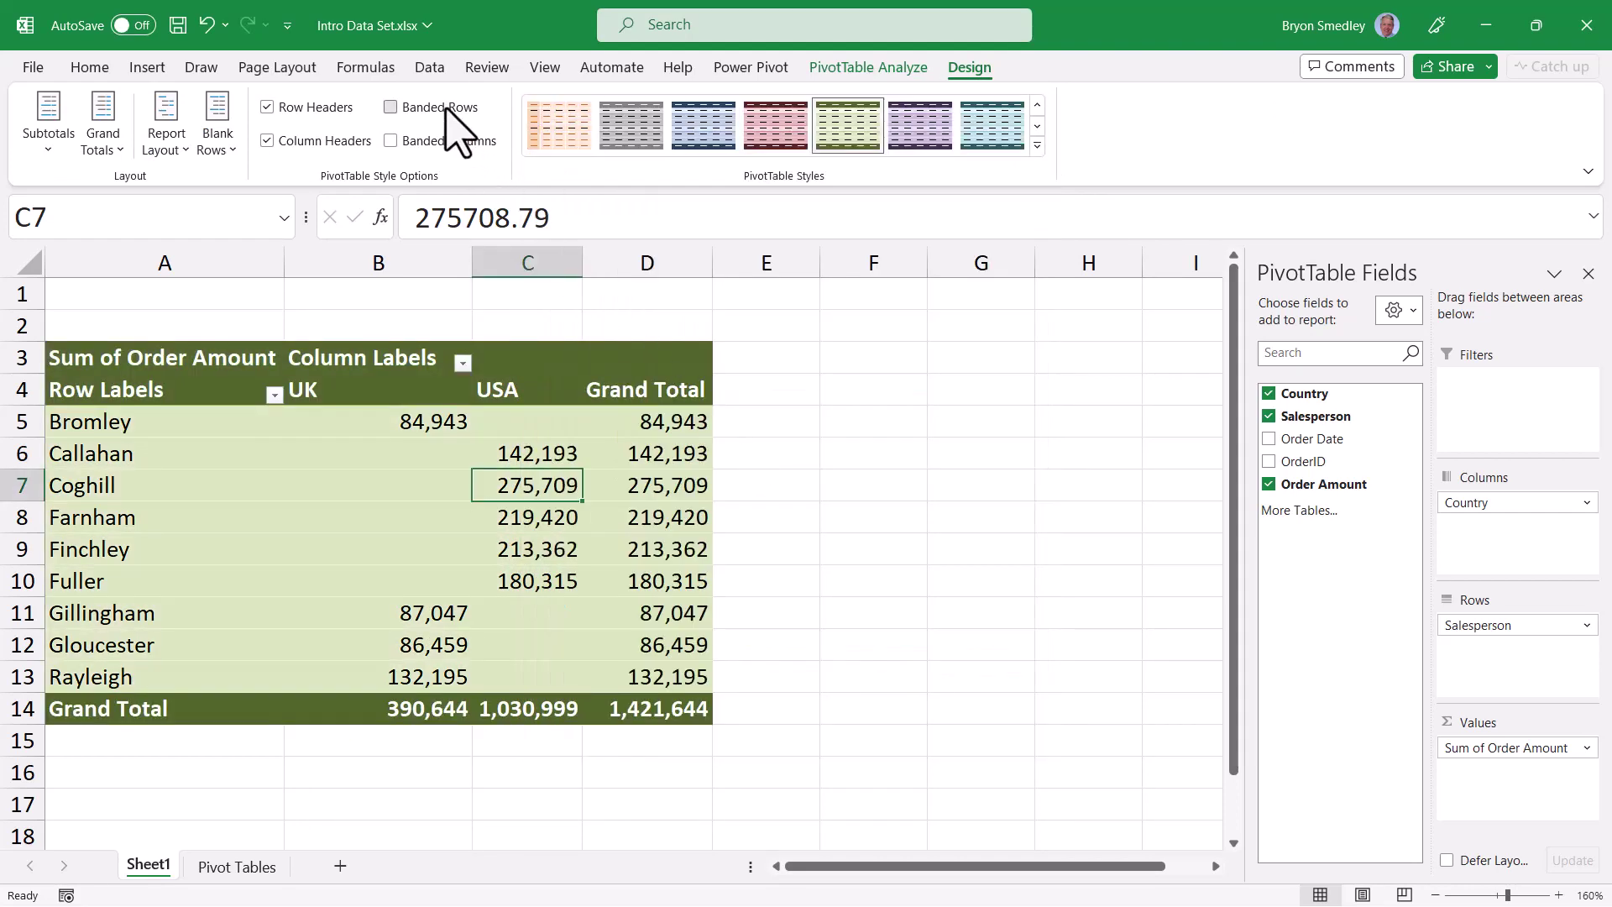
Show the PivotTable in tabular form and retitle the values header 'Sales ($)'.
{"action": "left_click", "coordinate": [166, 126]}
{"action": "left_click", "coordinate": [256, 277]}
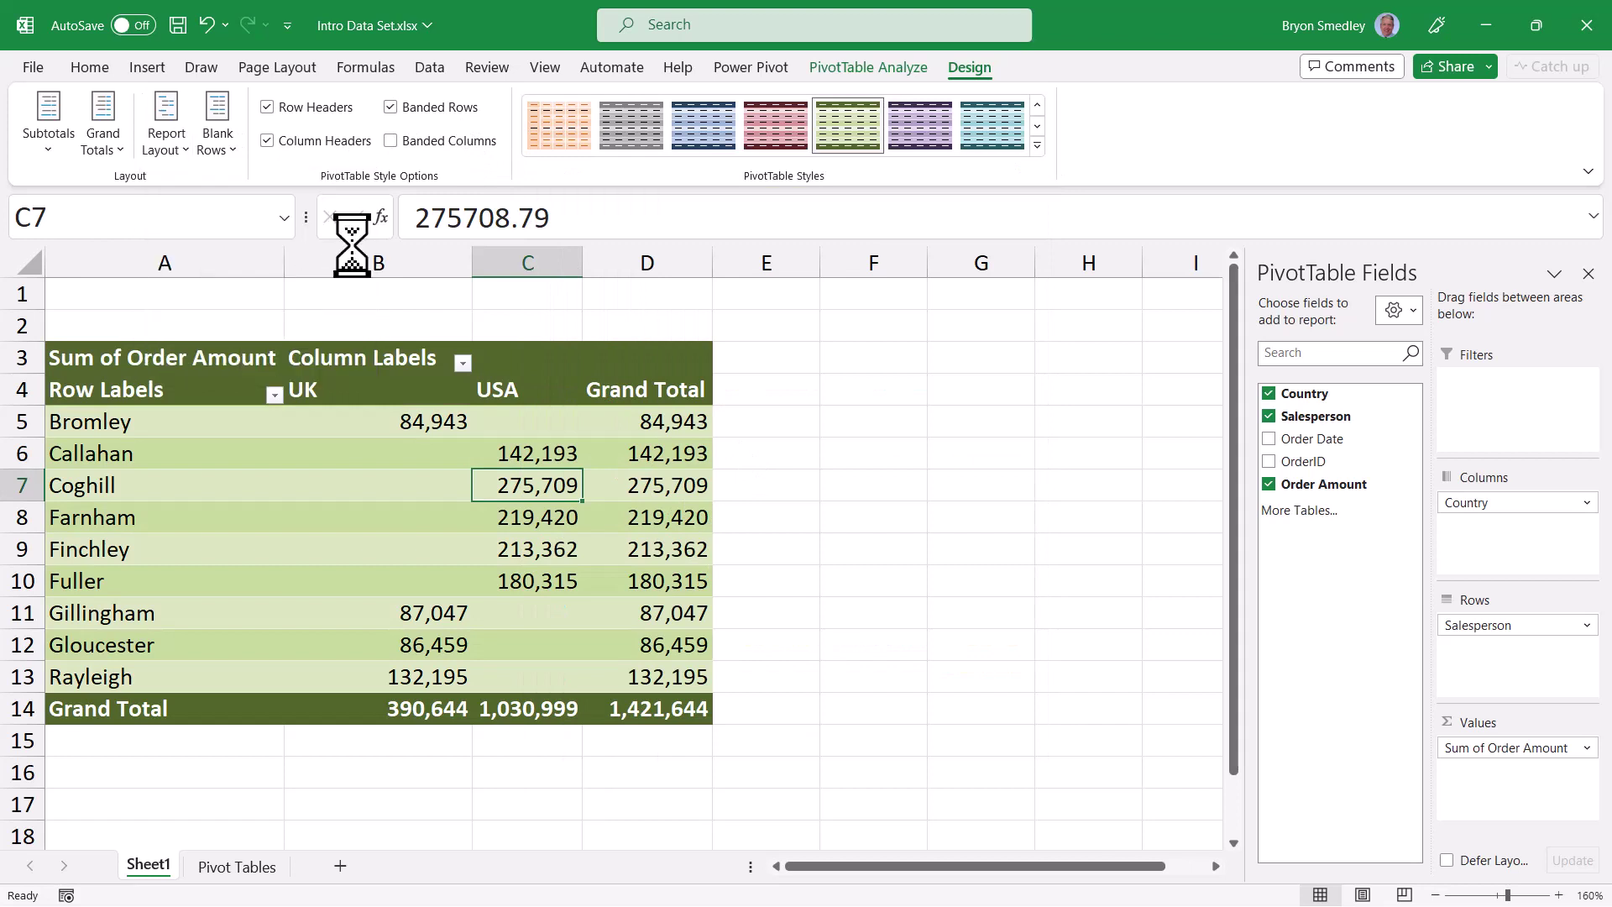
{"action": "type", "text": "Sales ($)"}
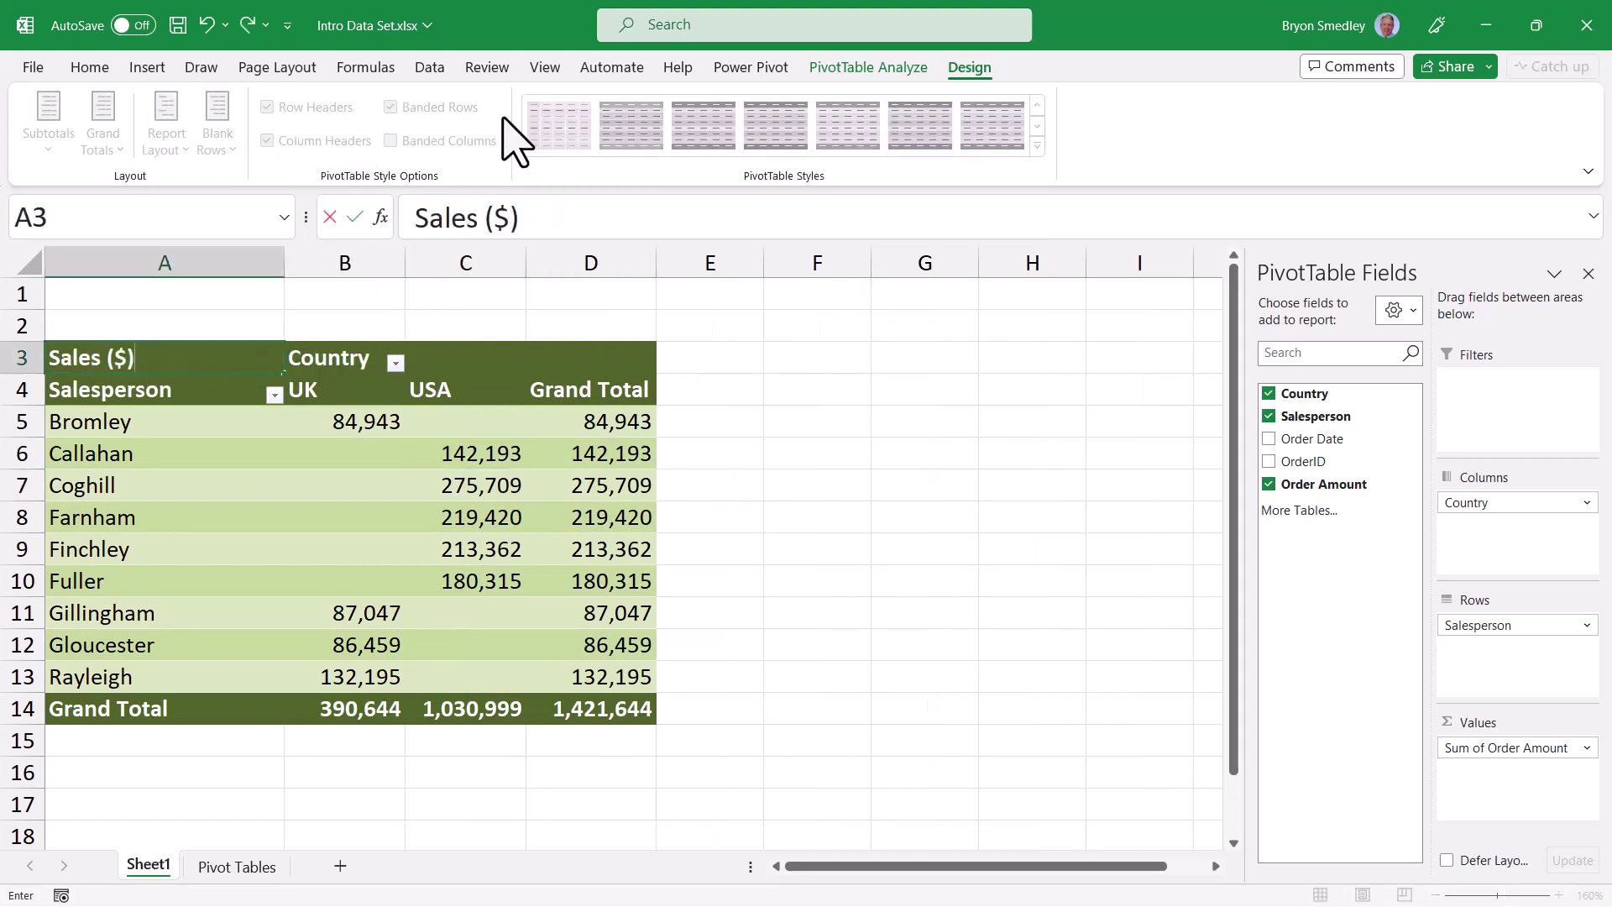
{"action": "key", "text": "Return"}
Hide the worksheet gridlines and row/column headings, returning to cell A1.
{"action": "left_click", "coordinate": [545, 68]}
{"action": "left_click", "coordinate": [621, 128]}
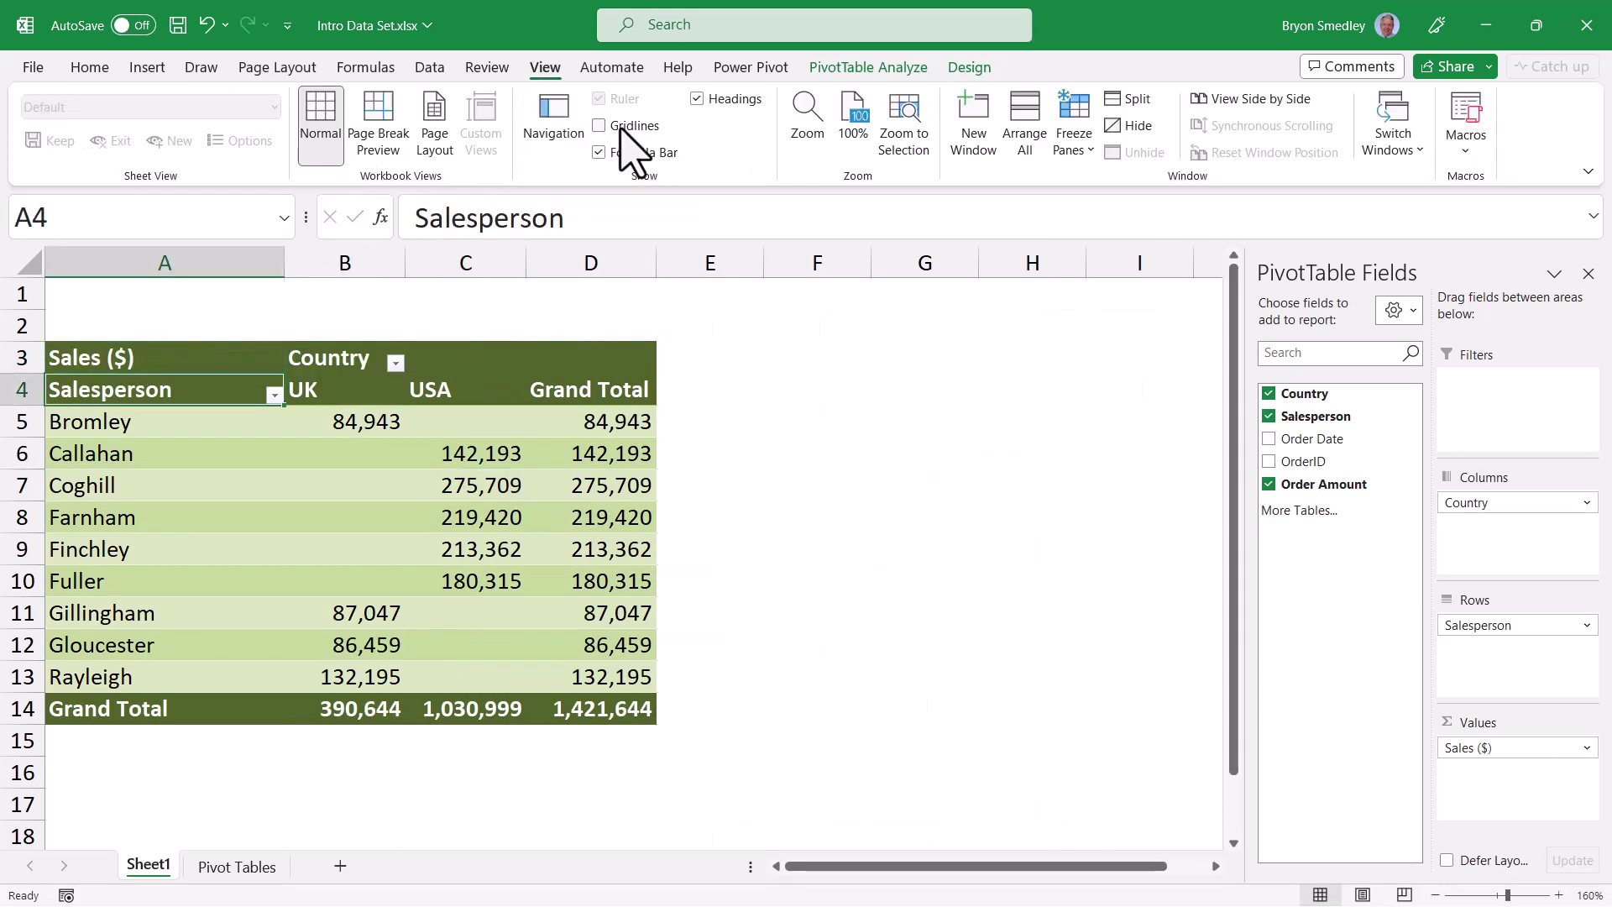
{"action": "left_click", "coordinate": [735, 99]}
{"action": "key", "text": "ctrl+Home"}
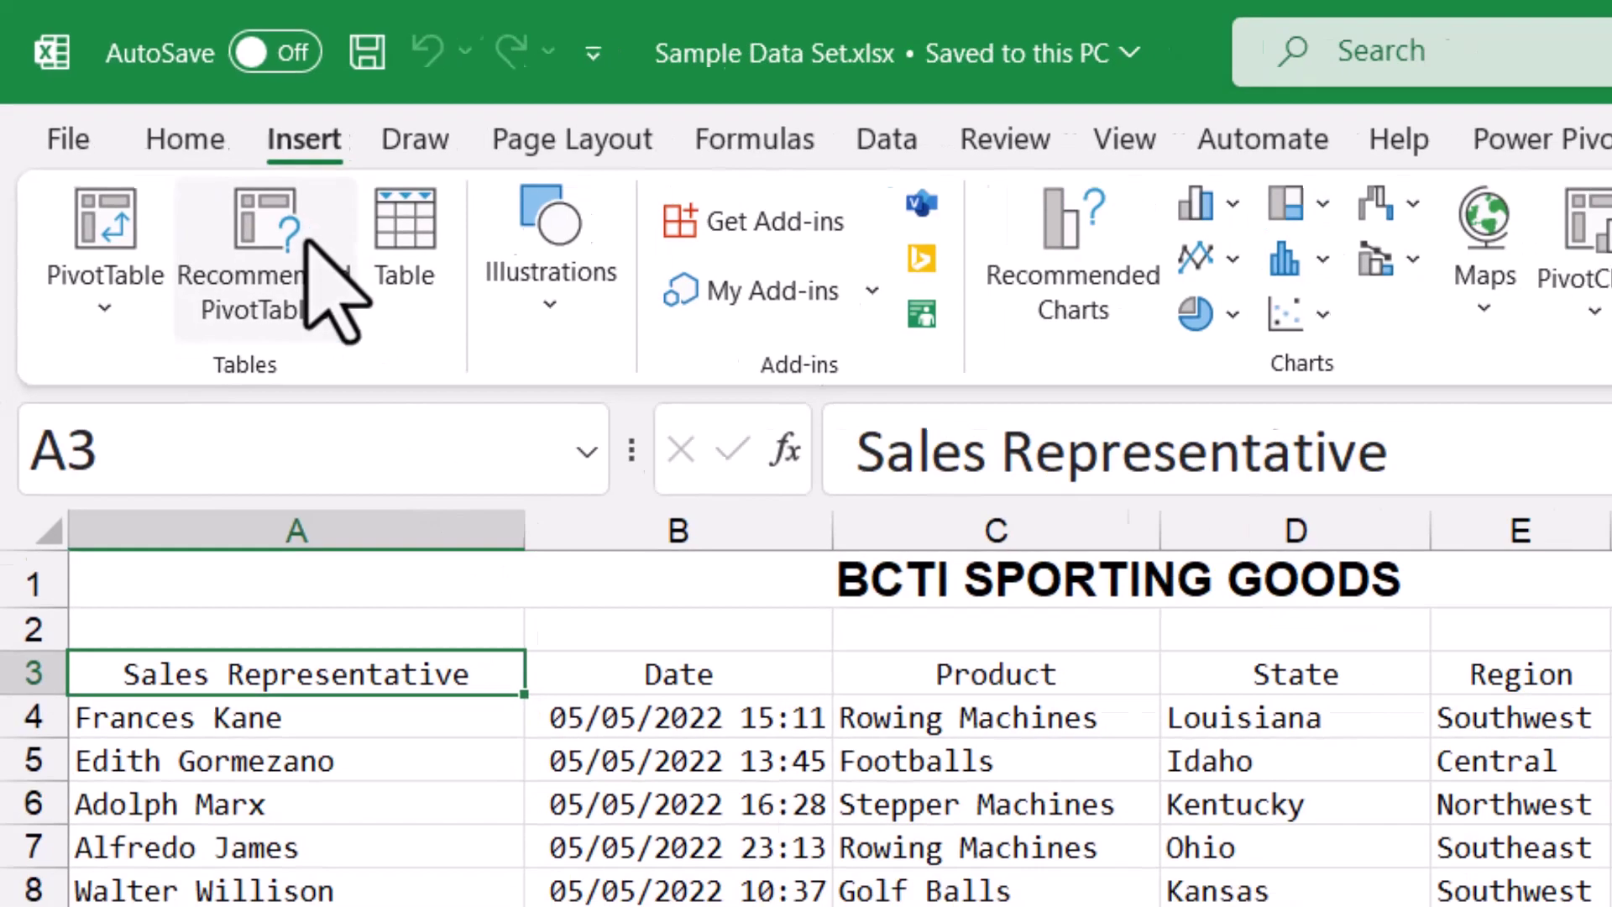
Bring up Recommended PivotTables for the sales data and browse the suggestions.
{"action": "left_click", "coordinate": [308, 242]}
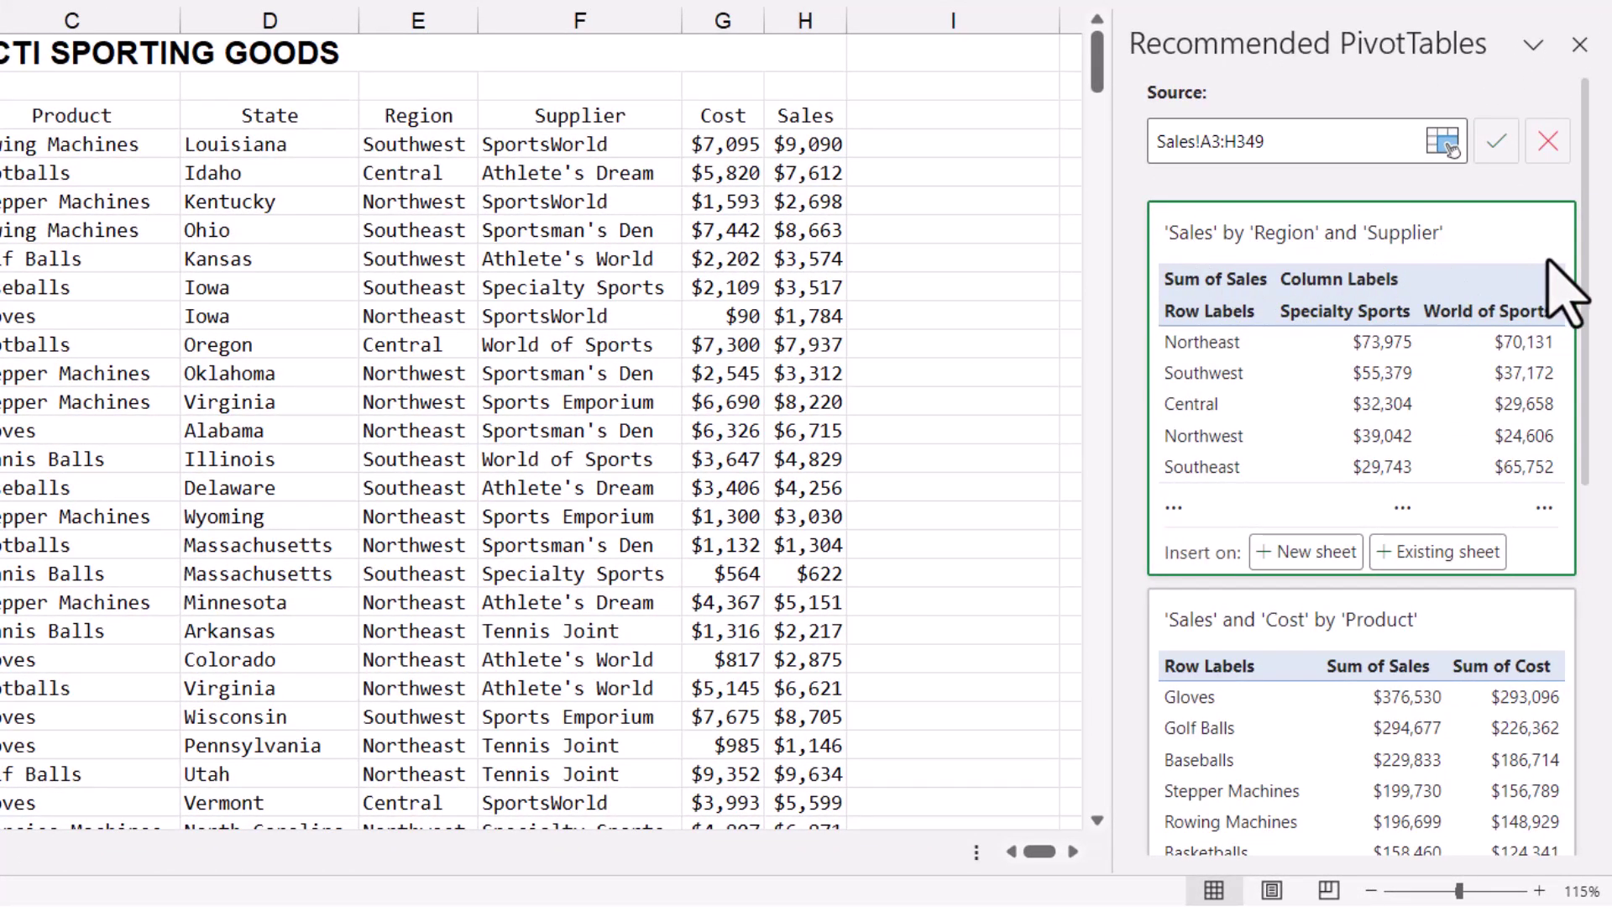
{"action": "scroll", "coordinate": [1553, 288], "scroll_direction": "down", "scroll_amount": 3}
{"action": "scroll", "coordinate": [1398, 314], "scroll_direction": "down", "scroll_amount": 4}
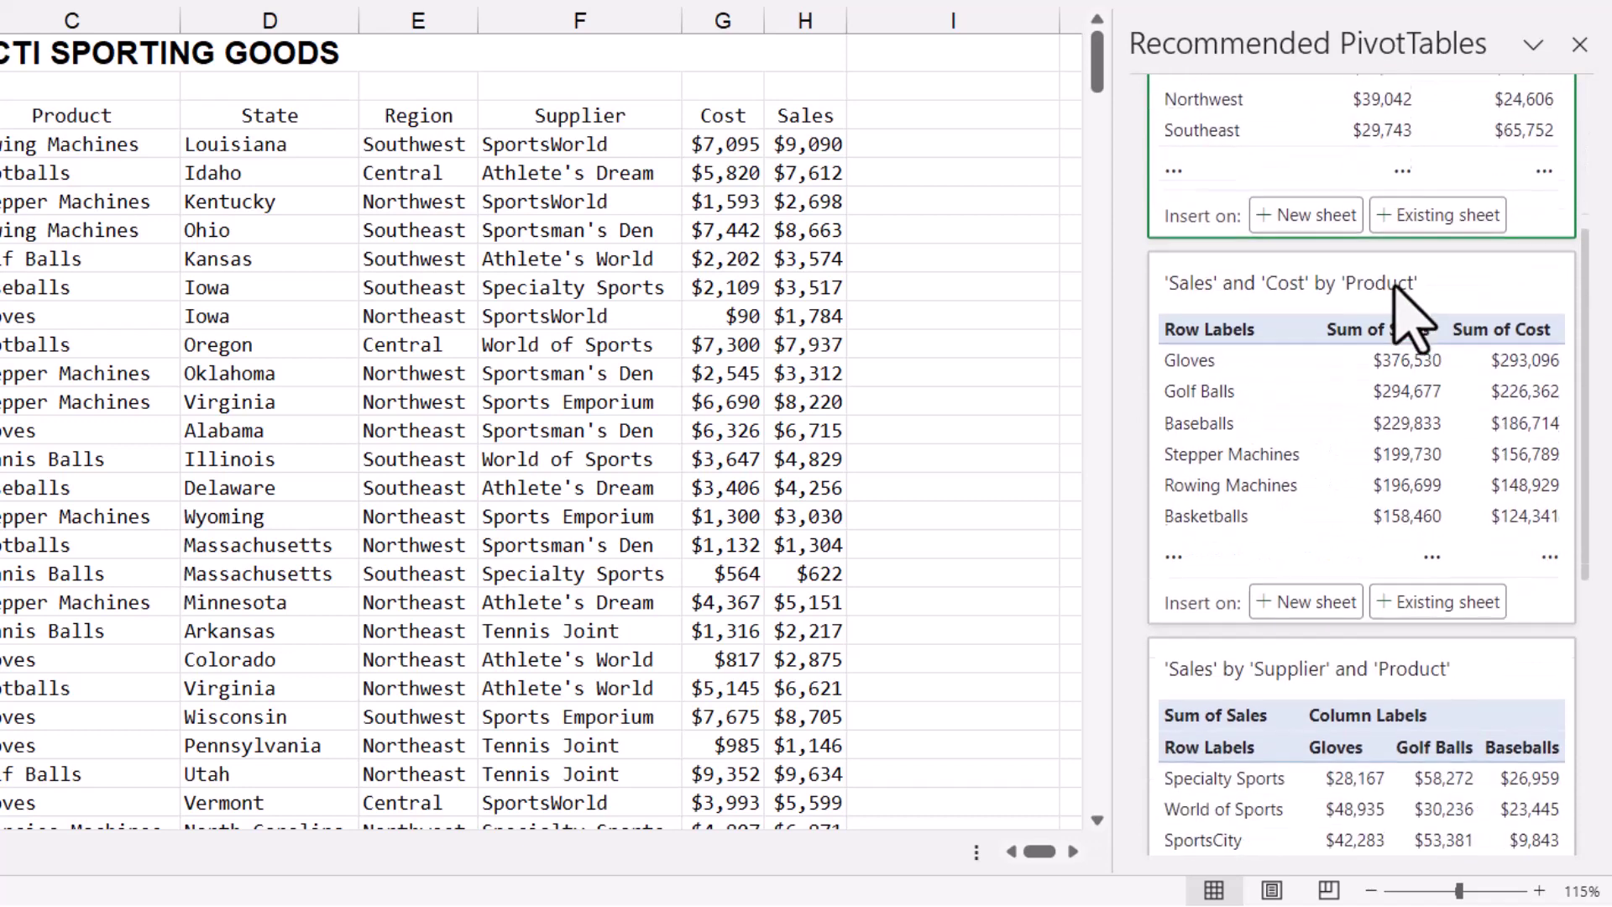
{"action": "scroll", "coordinate": [1424, 312], "scroll_direction": "down", "scroll_amount": 1}
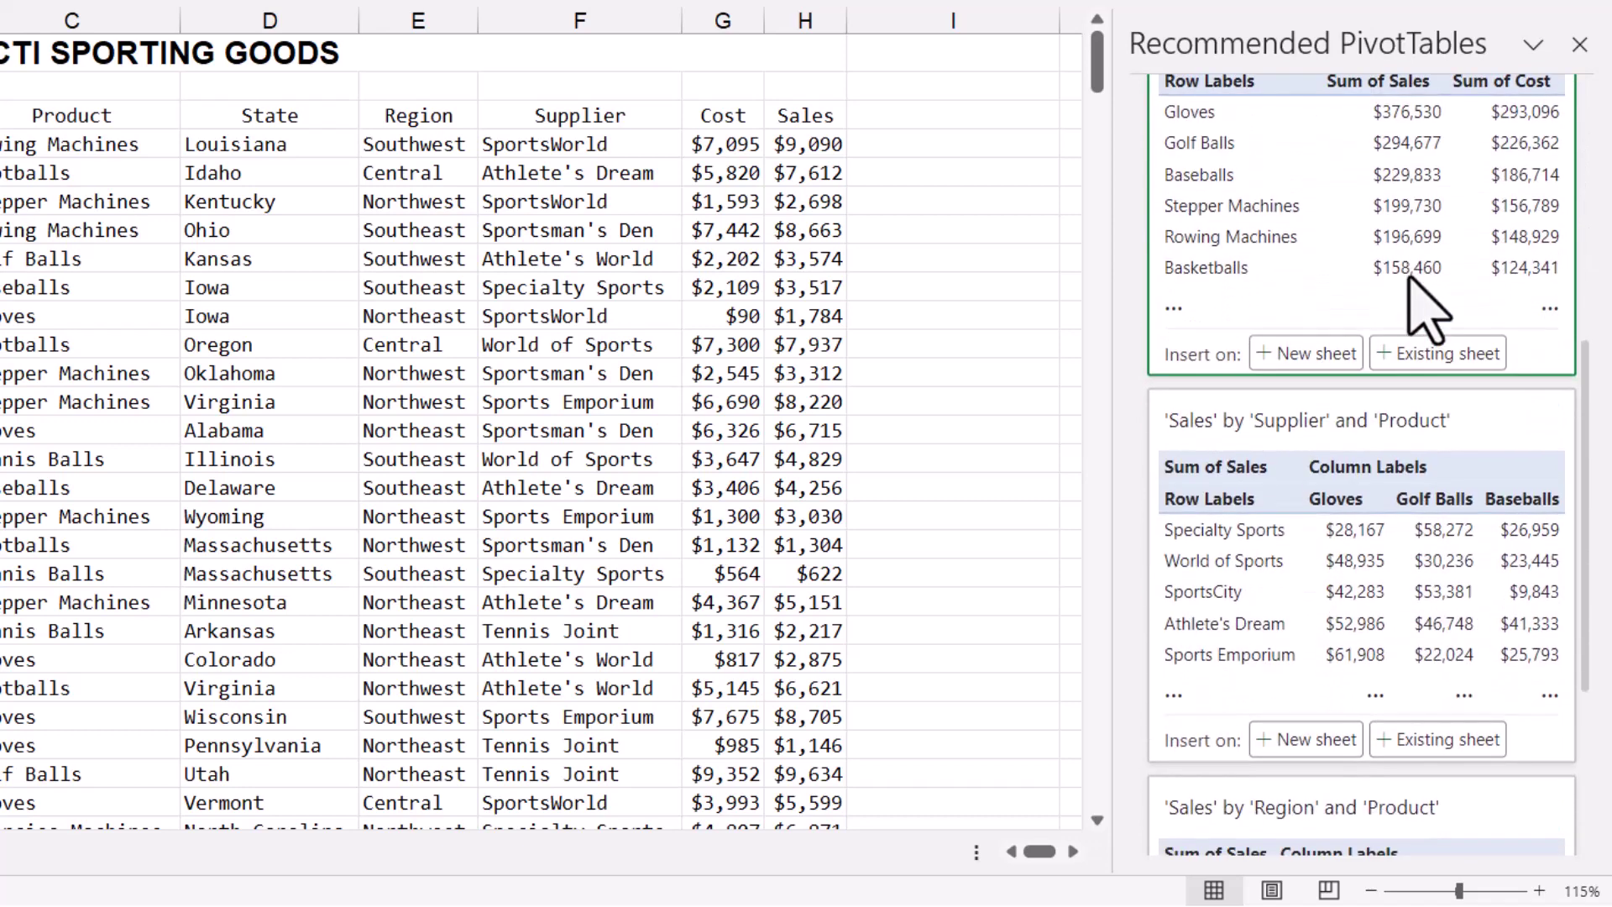
{"action": "scroll", "coordinate": [1425, 310], "scroll_direction": "down", "scroll_amount": 4}
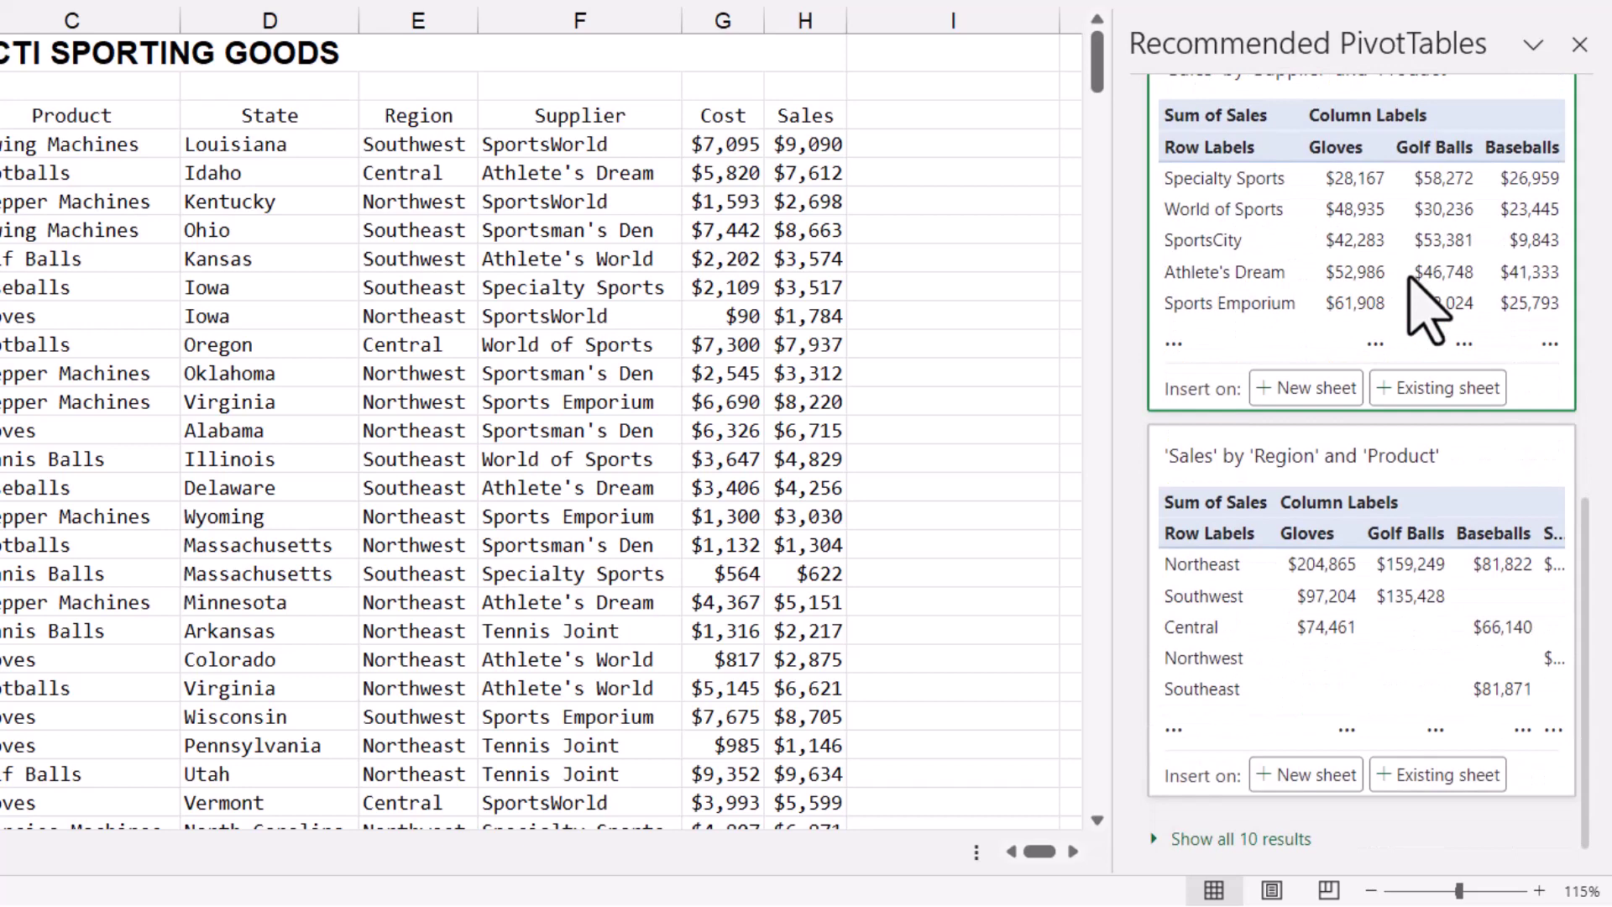
{"action": "scroll", "coordinate": [1427, 311], "scroll_direction": "down", "scroll_amount": 1}
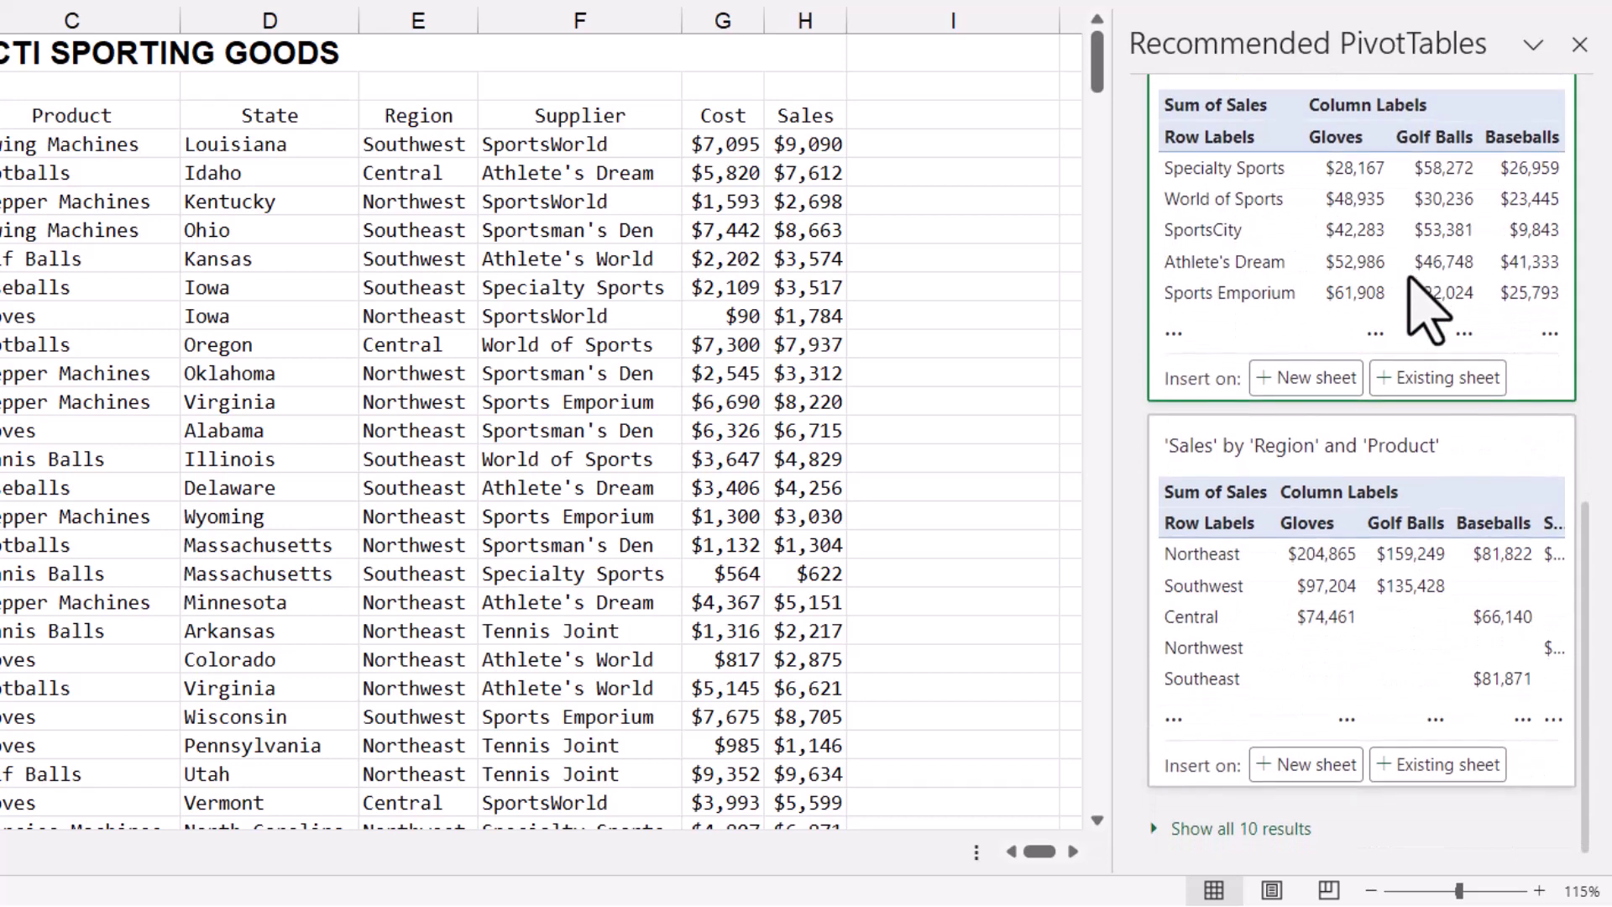
Show all 10 suggested PivotTables and widen the previews to find Sales by Region and Supplier.
{"action": "left_click", "coordinate": [1220, 828]}
{"action": "scroll", "coordinate": [1442, 591], "scroll_direction": "down", "scroll_amount": 4}
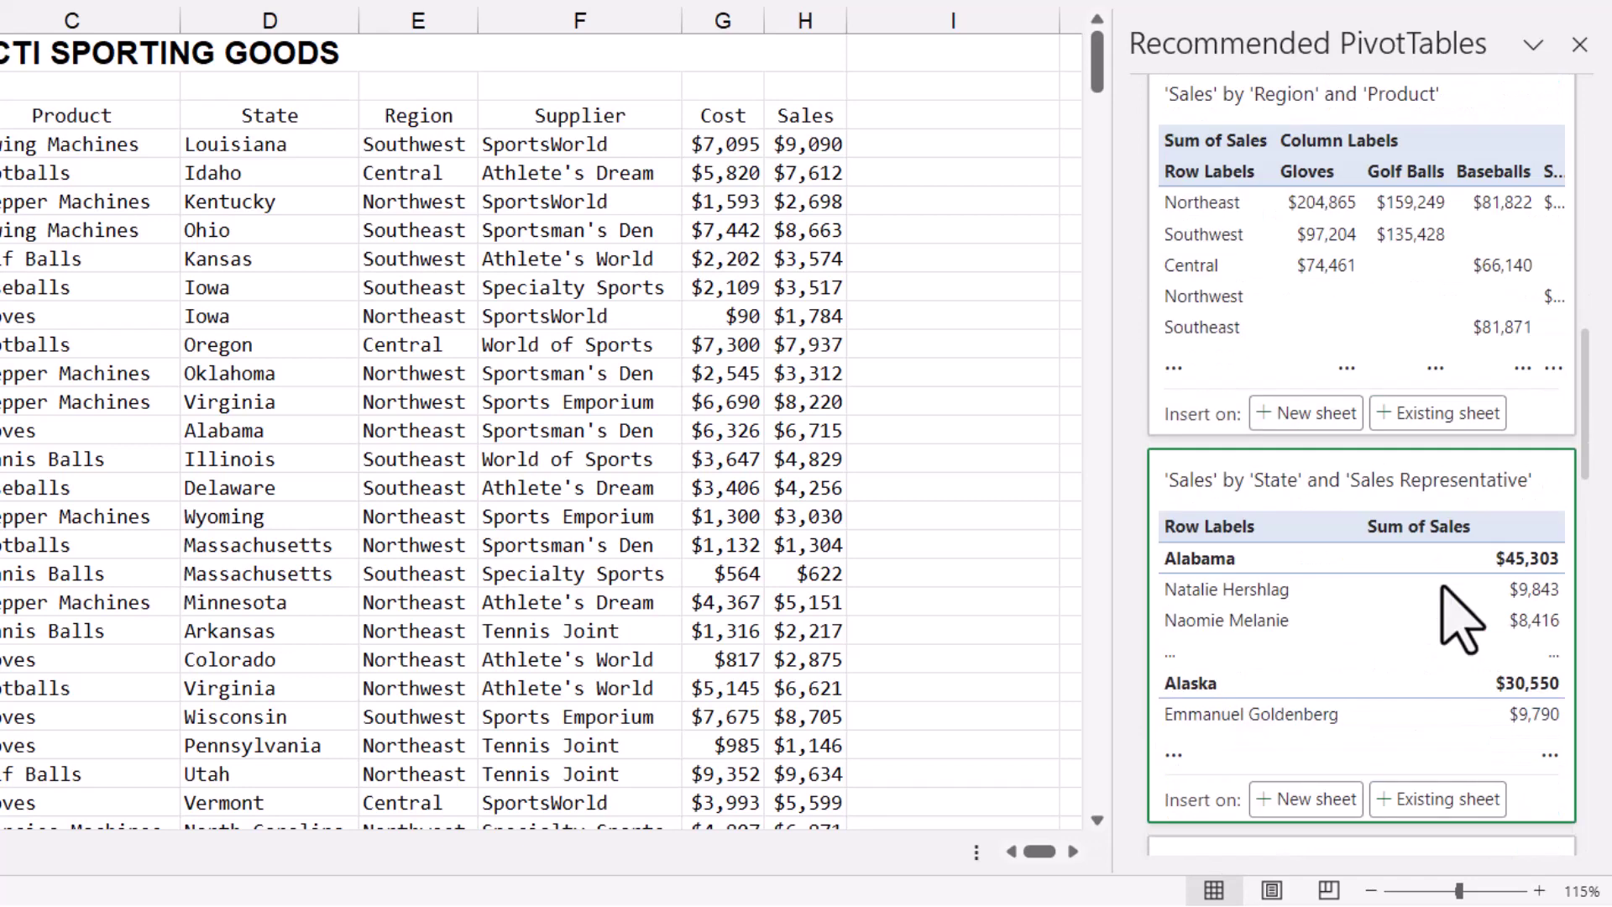
{"action": "scroll", "coordinate": [1461, 622], "scroll_direction": "down", "scroll_amount": 7}
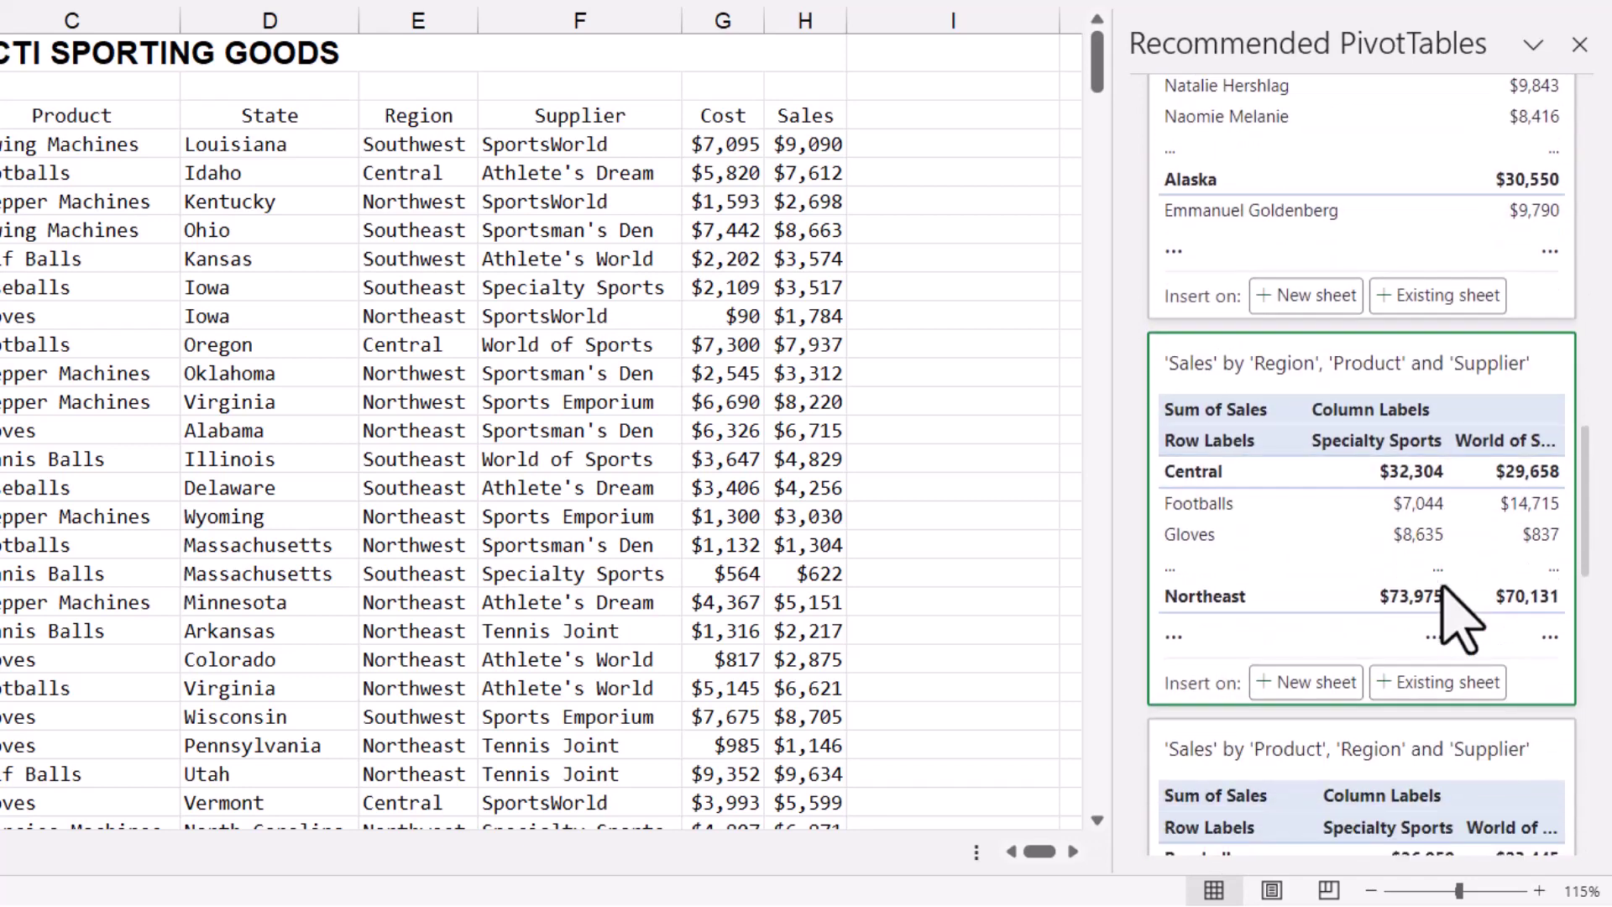
{"action": "scroll", "coordinate": [1460, 621], "scroll_direction": "down", "scroll_amount": 15}
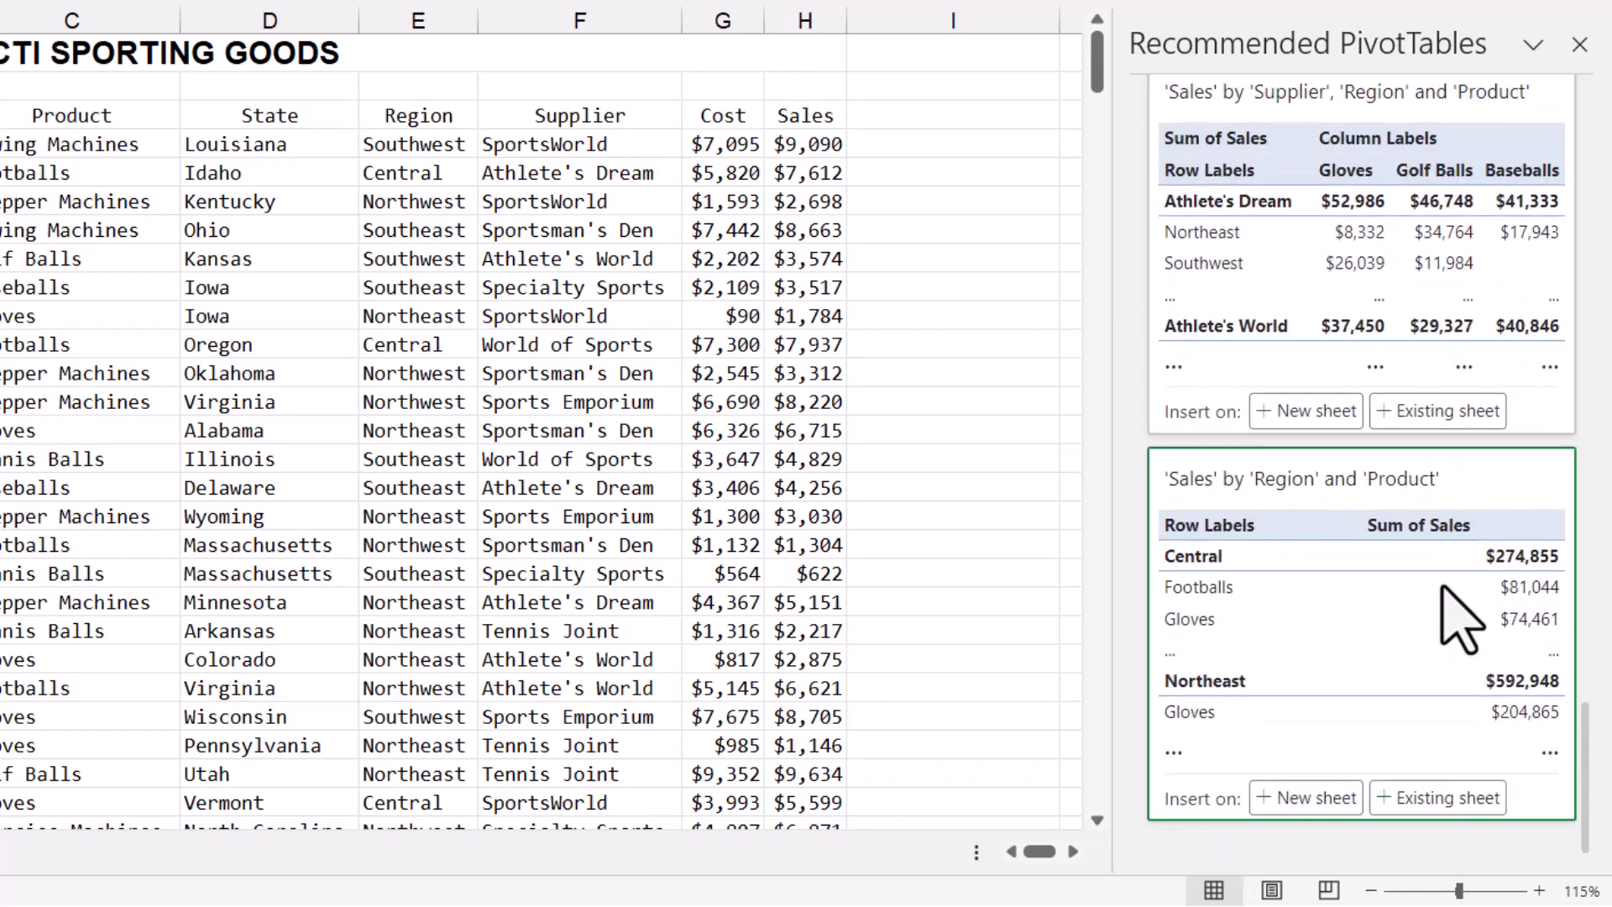
{"action": "scroll", "coordinate": [1459, 620], "scroll_direction": "up", "scroll_amount": 15}
{"action": "left_click_drag", "start_coordinate": [1114, 420], "coordinate": [705, 424]}
{"action": "scroll", "coordinate": [1075, 382], "scroll_direction": "up", "scroll_amount": 5}
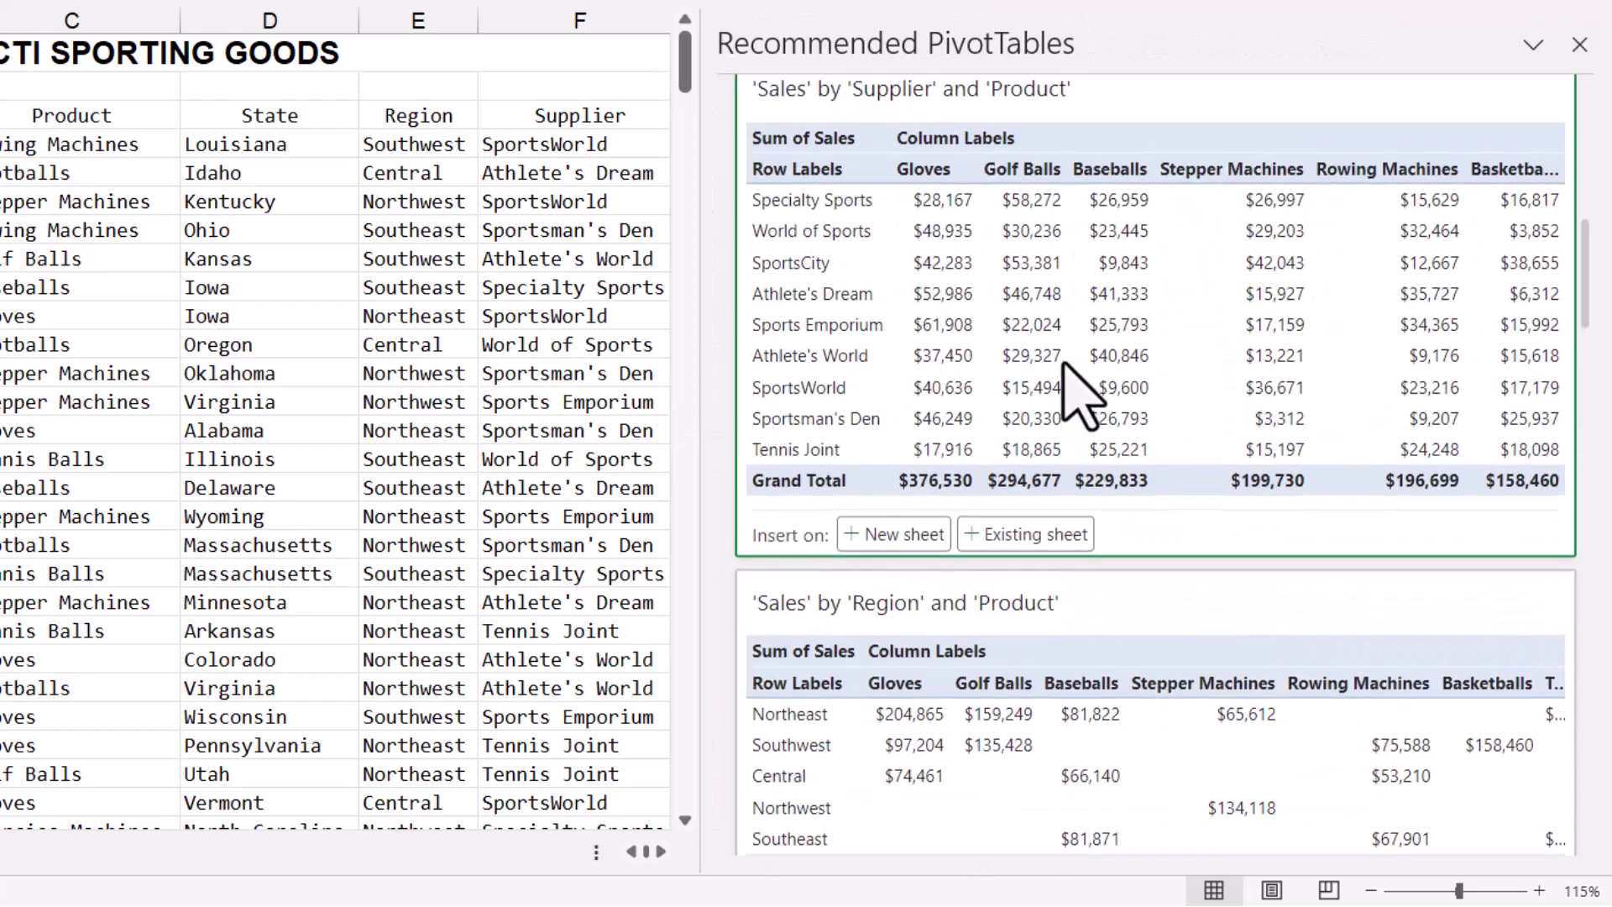
{"action": "scroll", "coordinate": [1075, 382], "scroll_direction": "up", "scroll_amount": 5}
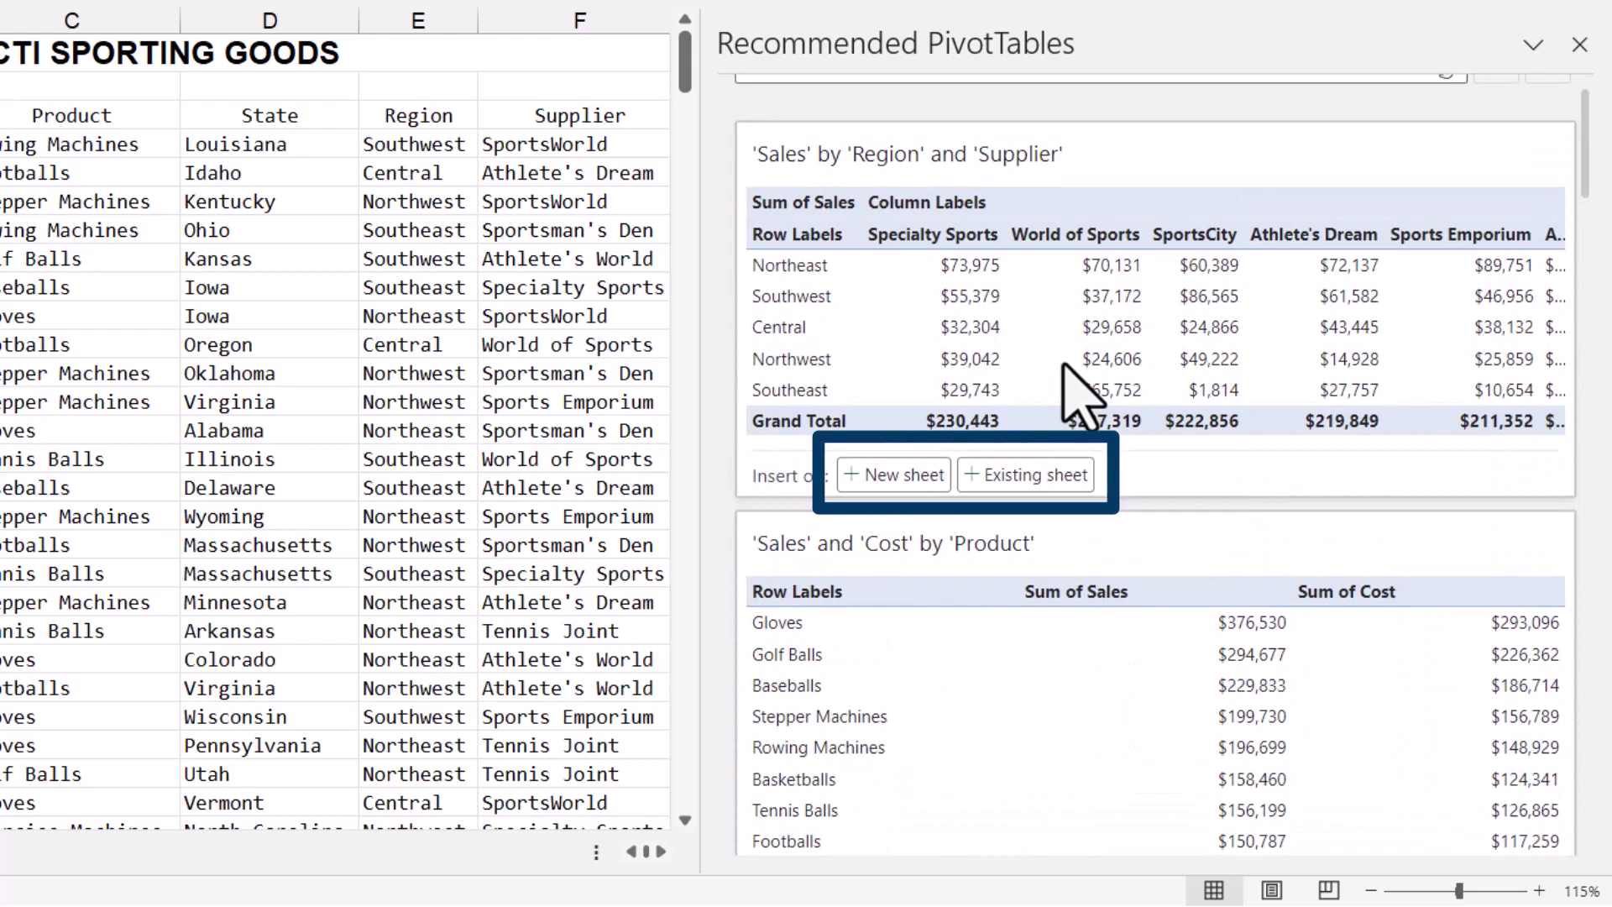
Place the Region and Supplier PivotTable on the Sales sheet at cell J3.
{"action": "left_click", "coordinate": [1045, 475]}
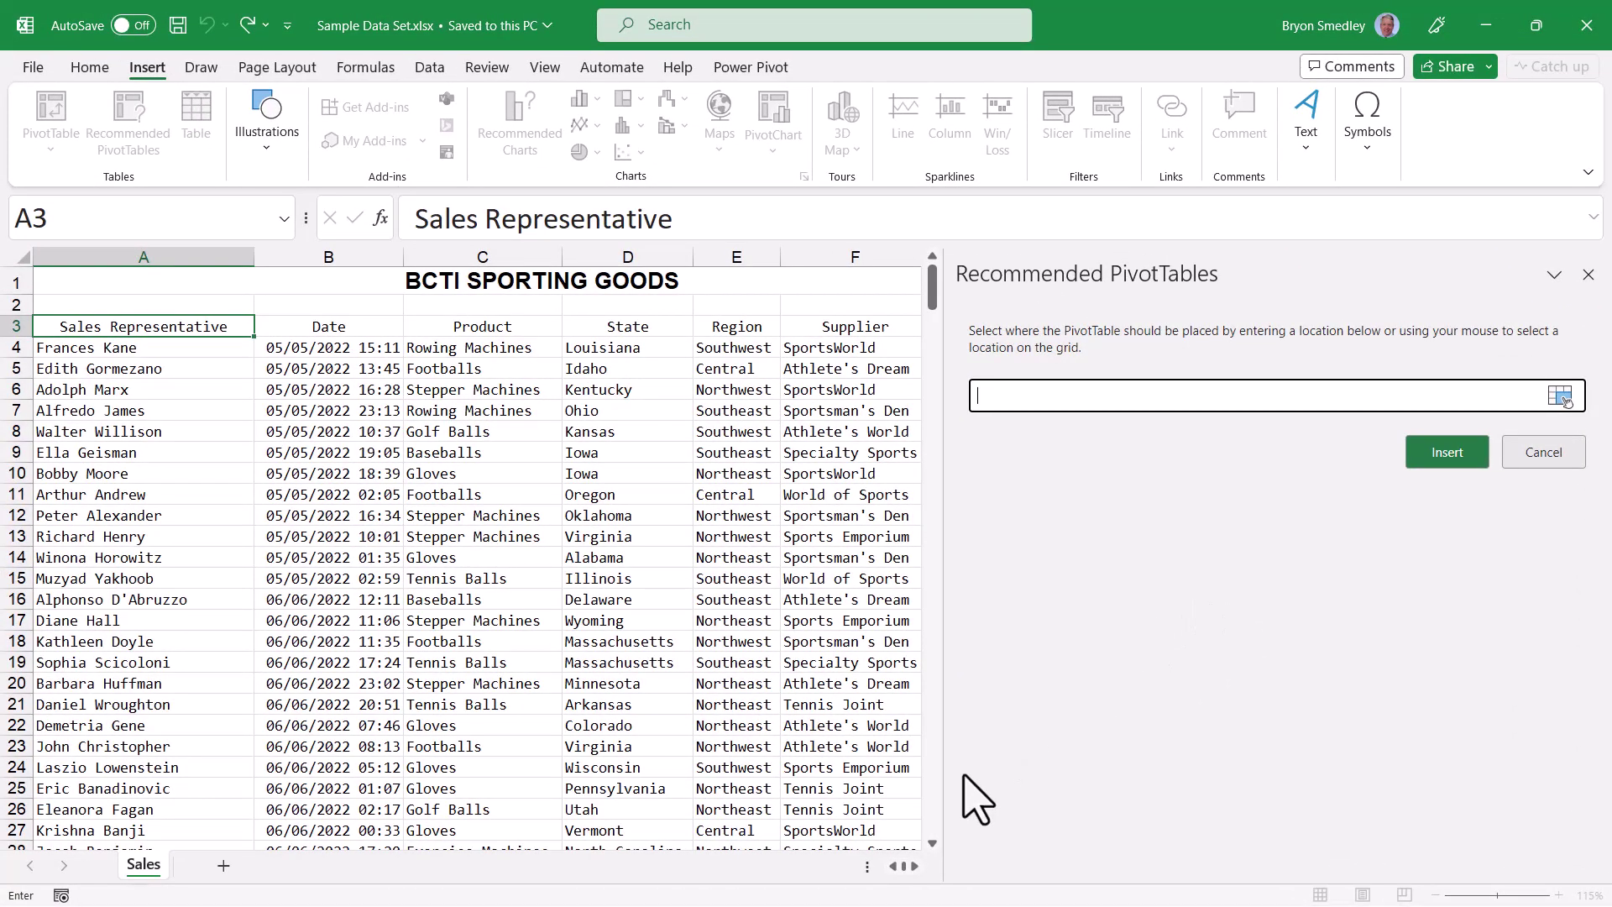
{"action": "left_click", "coordinate": [914, 866]}
{"action": "left_click", "coordinate": [913, 867]}
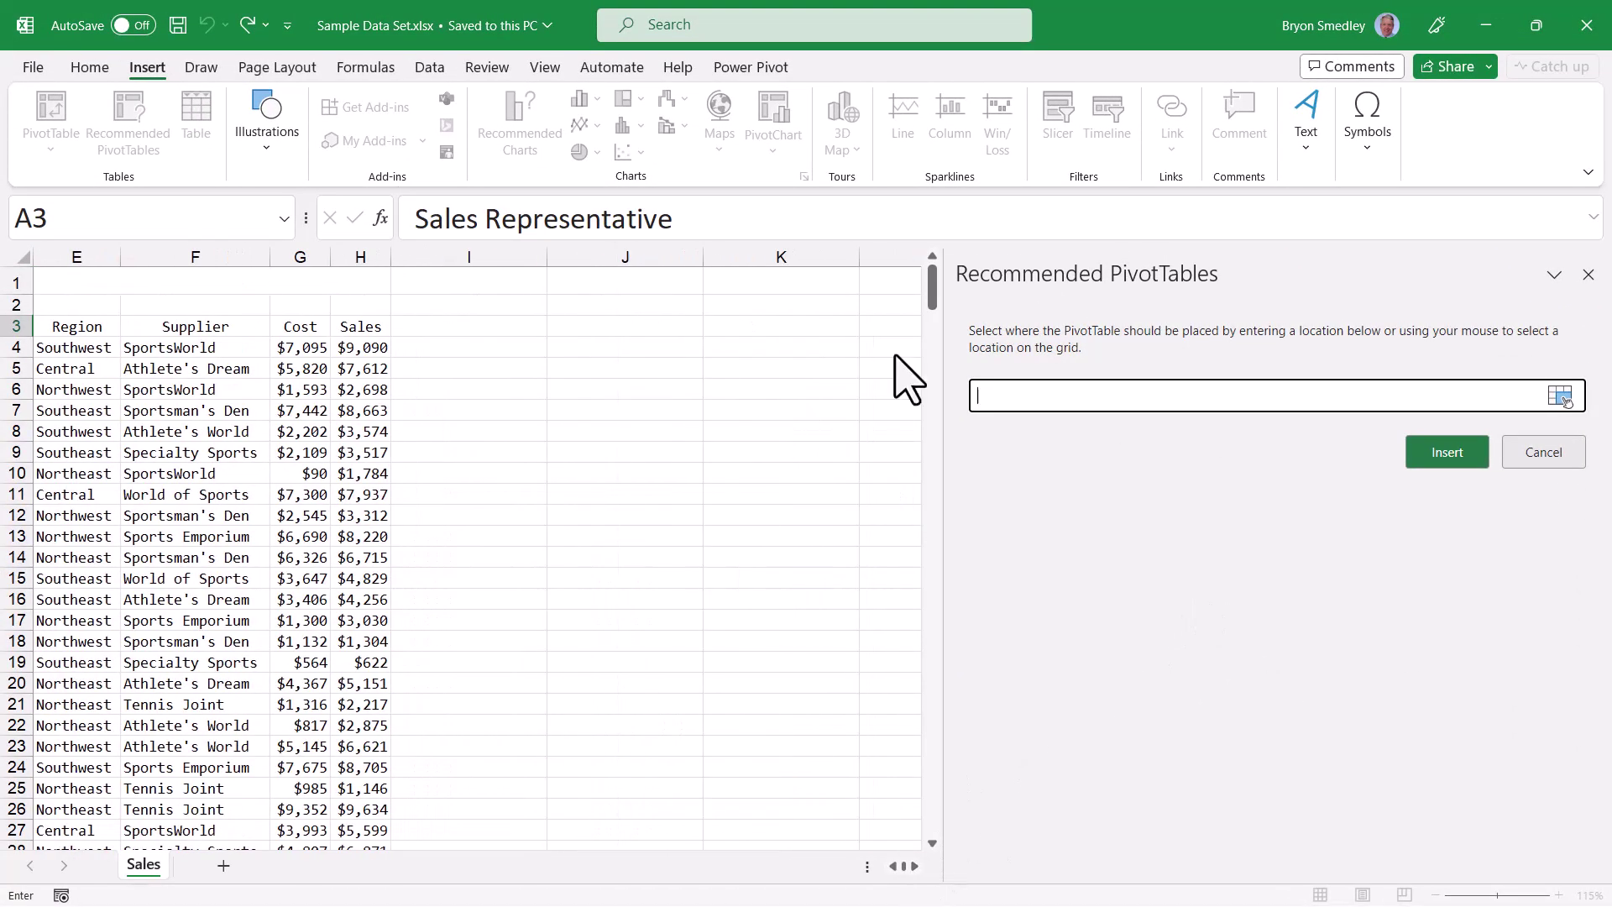
{"action": "left_click", "coordinate": [593, 327]}
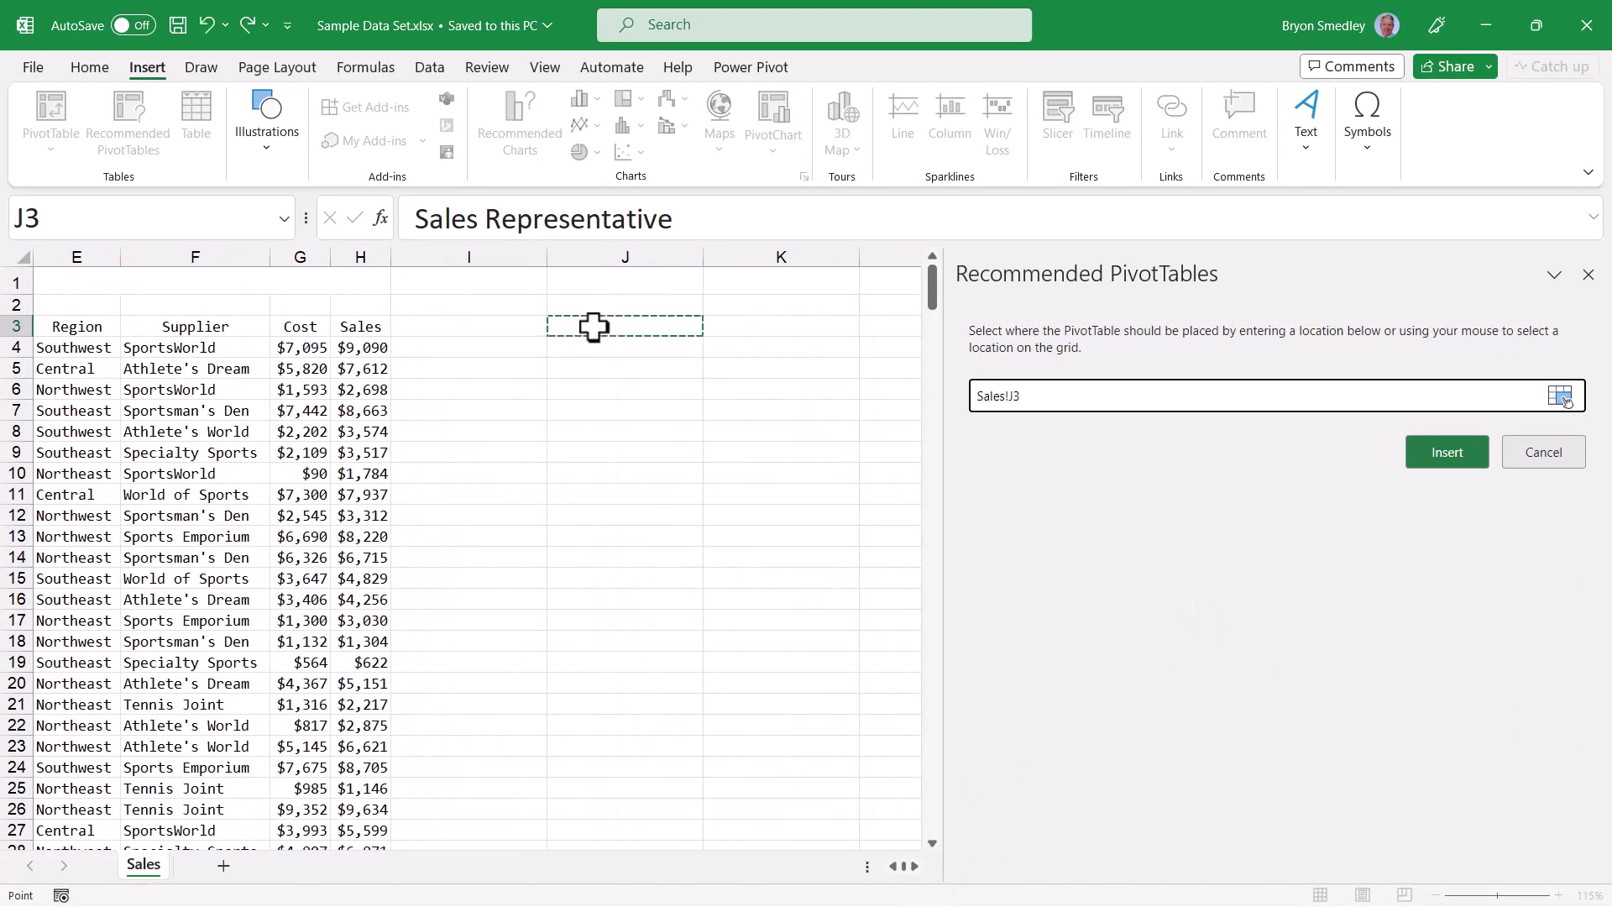
{"action": "left_click", "coordinate": [1460, 457]}
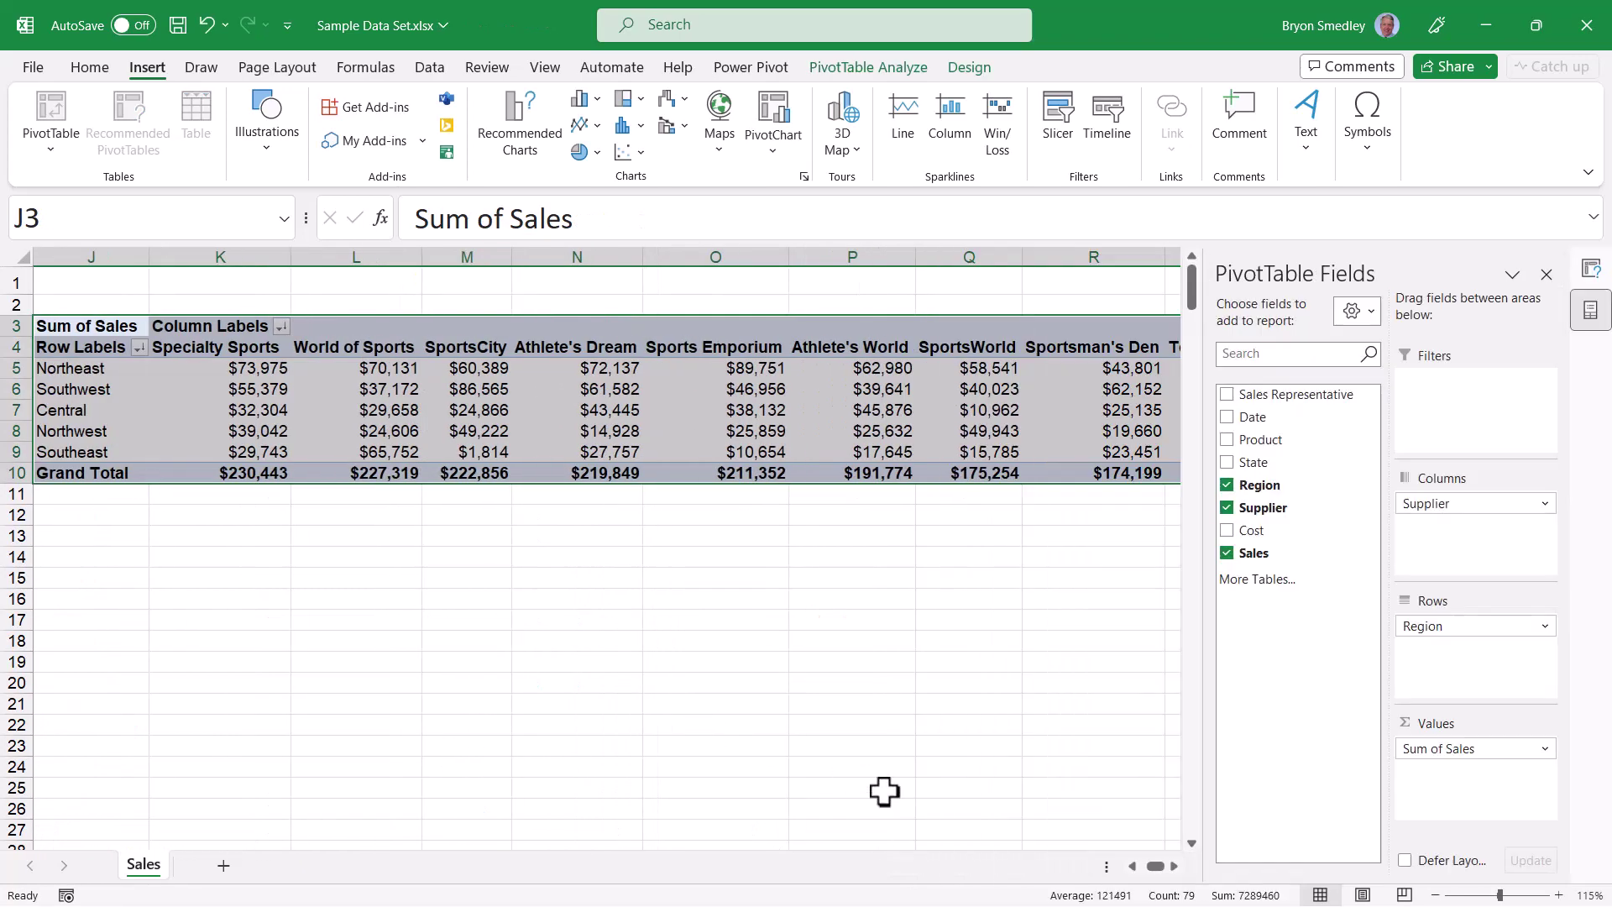
{"action": "left_click_drag", "start_coordinate": [1083, 866], "coordinate": [1006, 869]}
{"action": "left_click", "coordinate": [382, 388]}
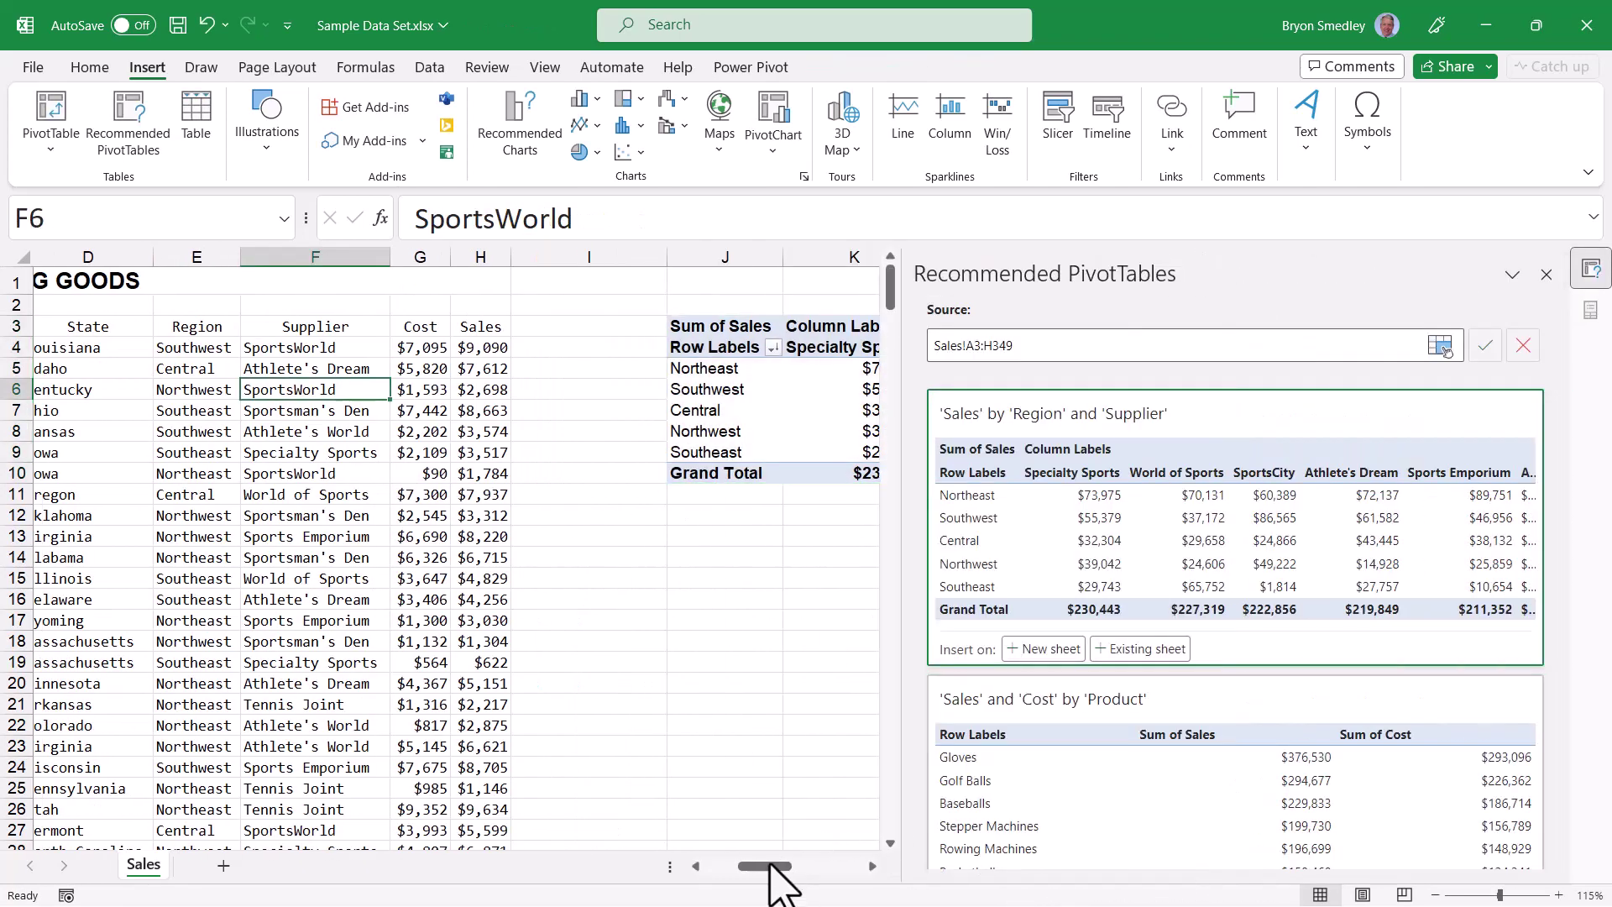
{"action": "left_click_drag", "start_coordinate": [784, 870], "coordinate": [824, 881]}
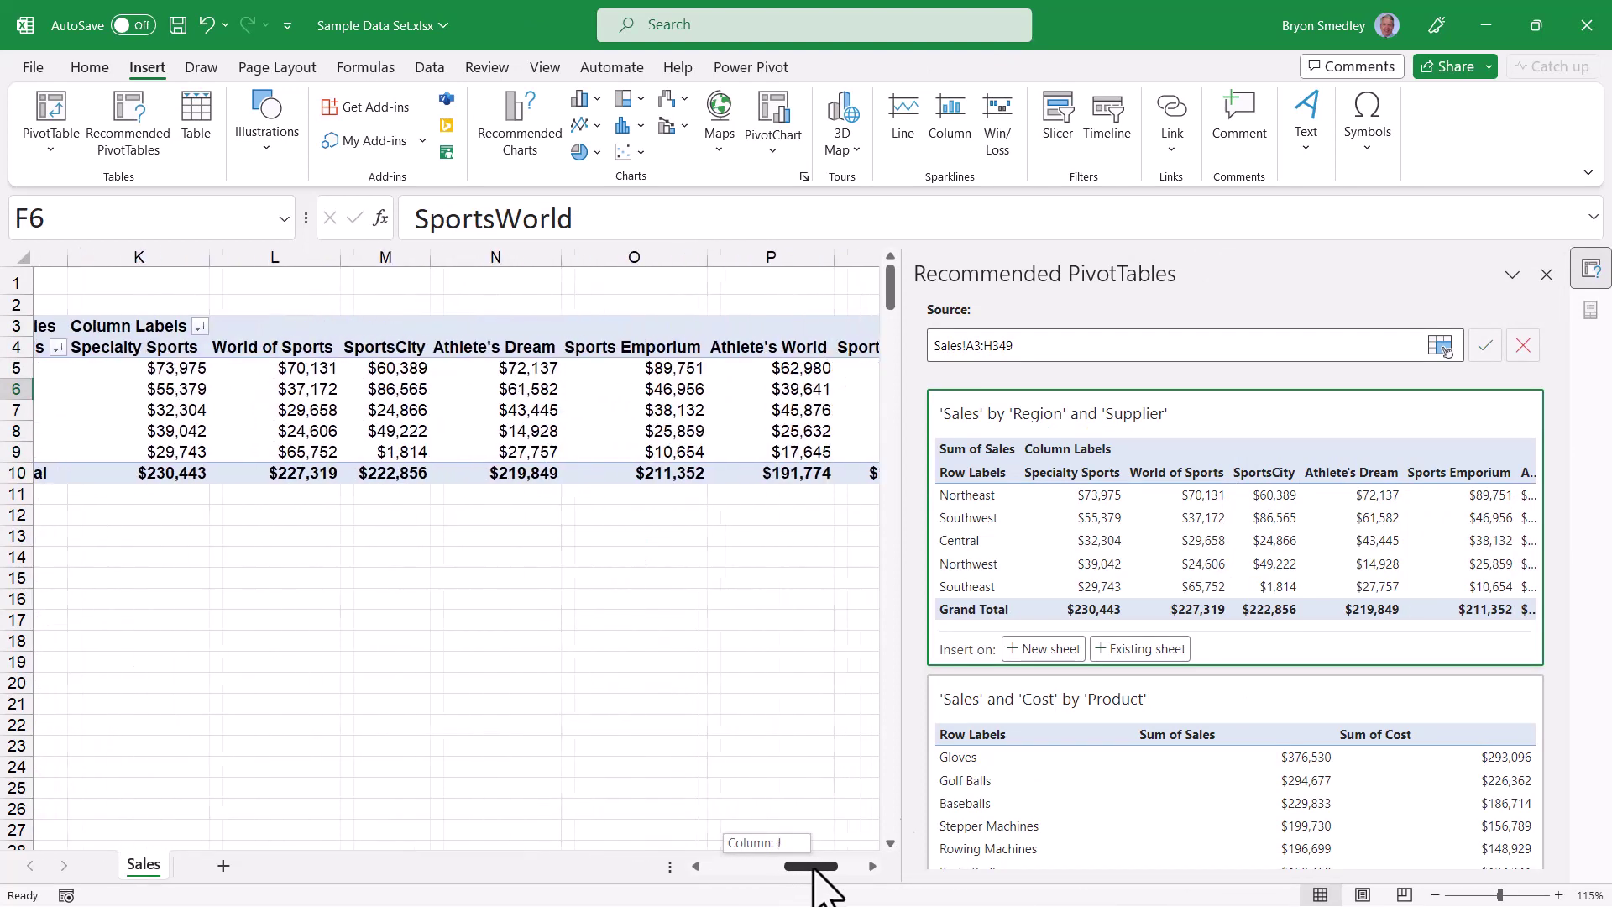
Close the suggestions pane, select the PivotTable, and drag its Supplier field in the Fields pane.
{"action": "left_click", "coordinate": [1543, 273]}
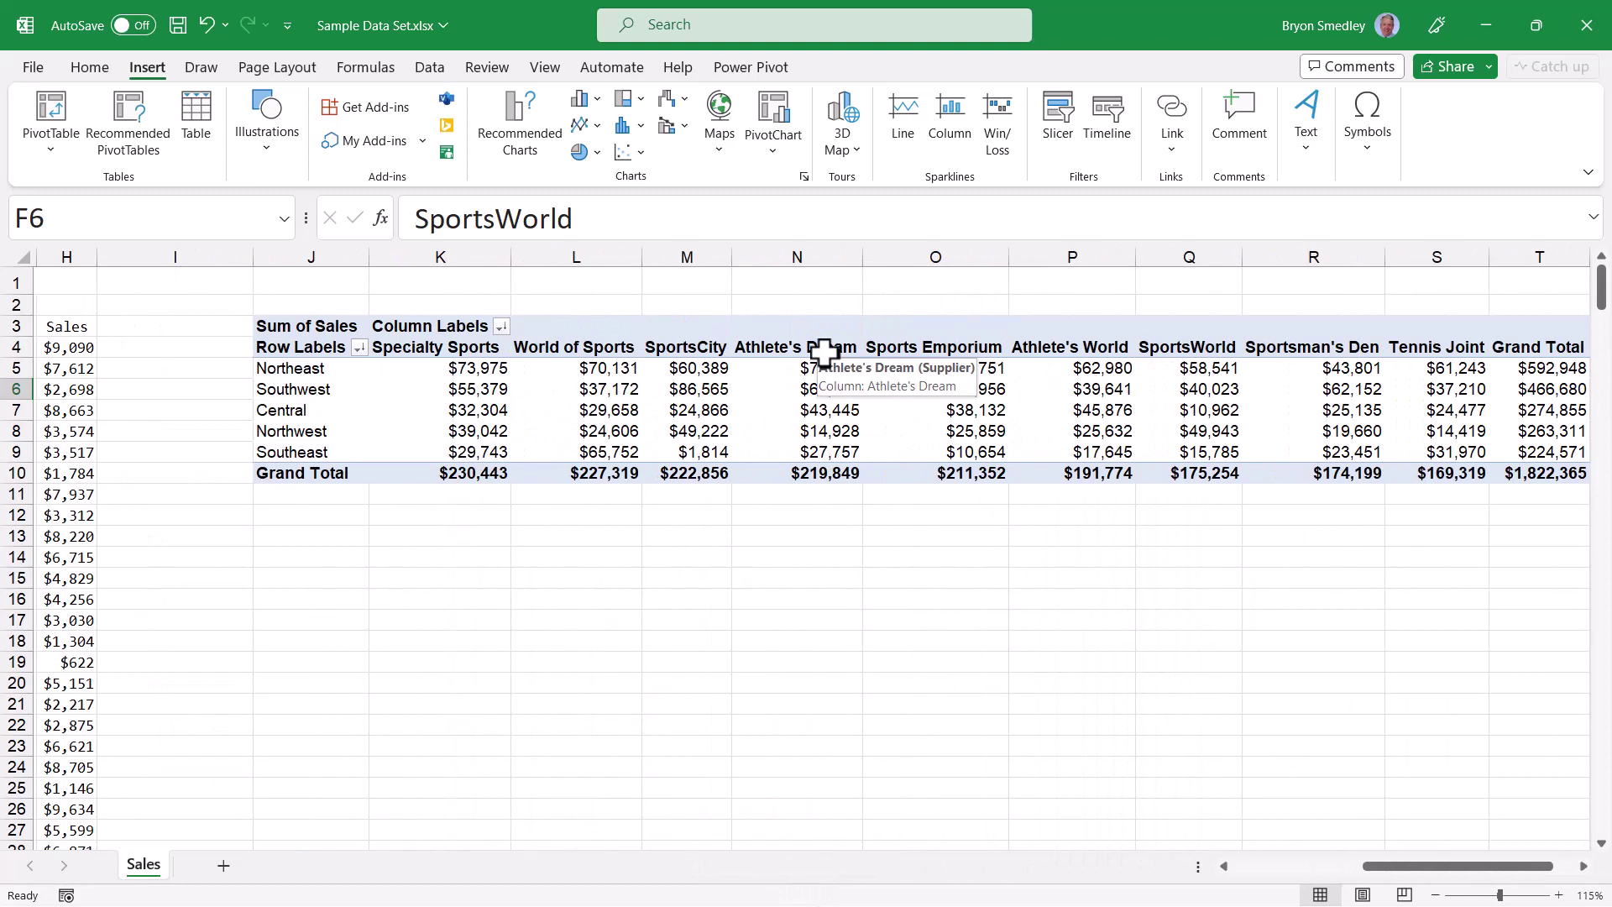
{"action": "left_click", "coordinate": [822, 408]}
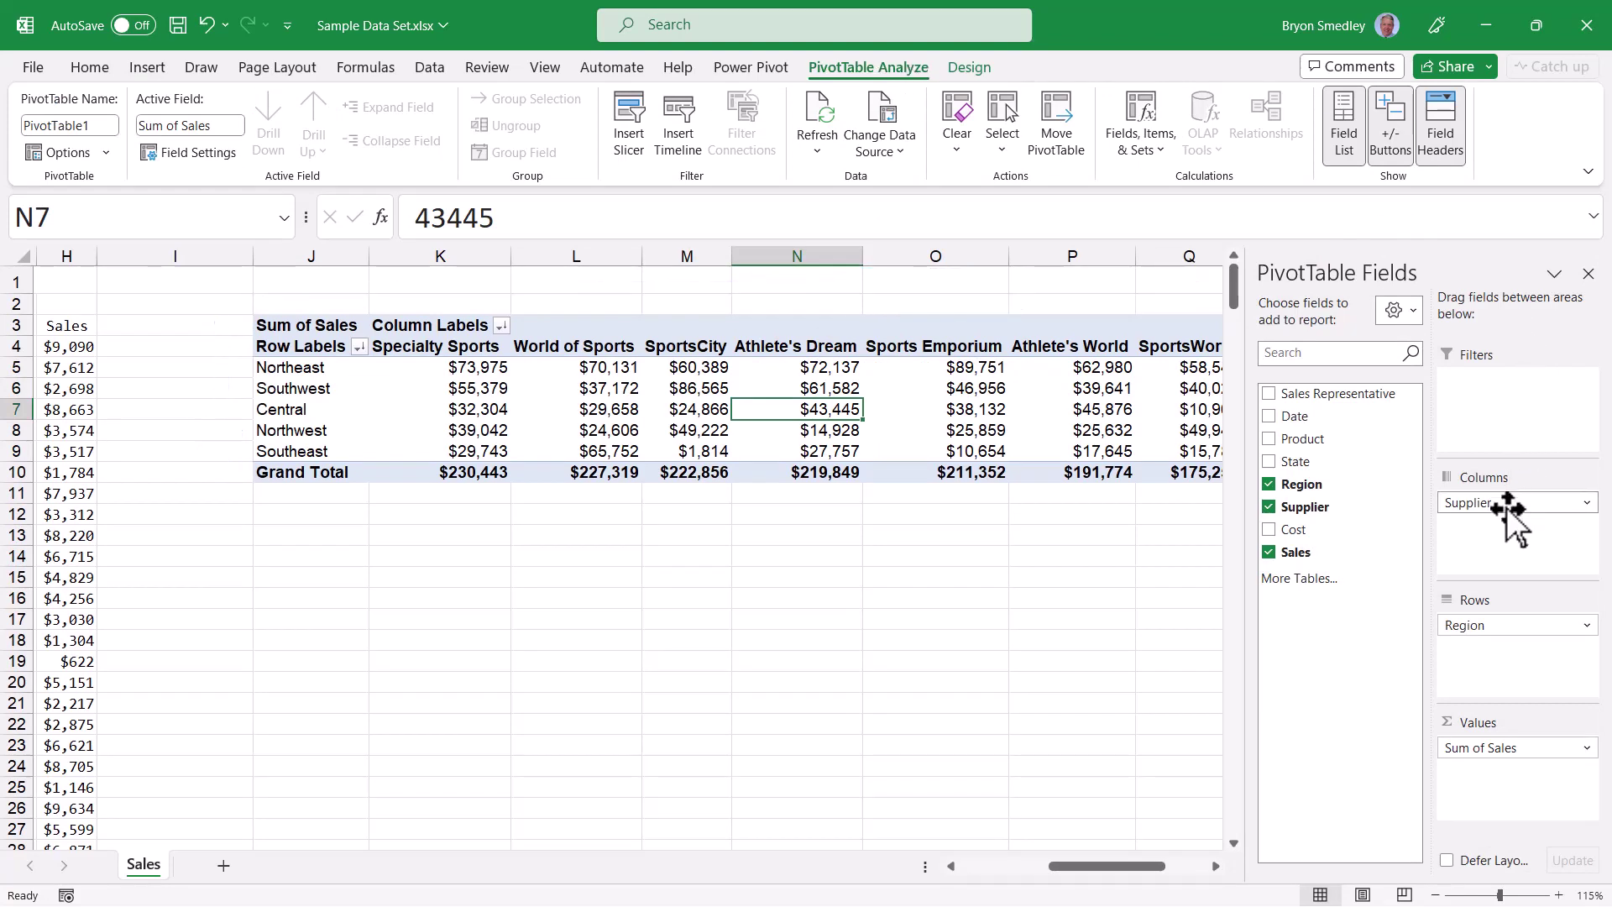
{"action": "mouse_move", "coordinate": [1504, 507]}
{"action": "left_mouse_down"}
{"action": "mouse_move", "coordinate": [1567, 610]}
{"action": "mouse_move", "coordinate": [1536, 705]}
{"action": "mouse_move", "coordinate": [1485, 646]}
{"action": "mouse_move", "coordinate": [1504, 504]}
{"action": "left_mouse_up"}
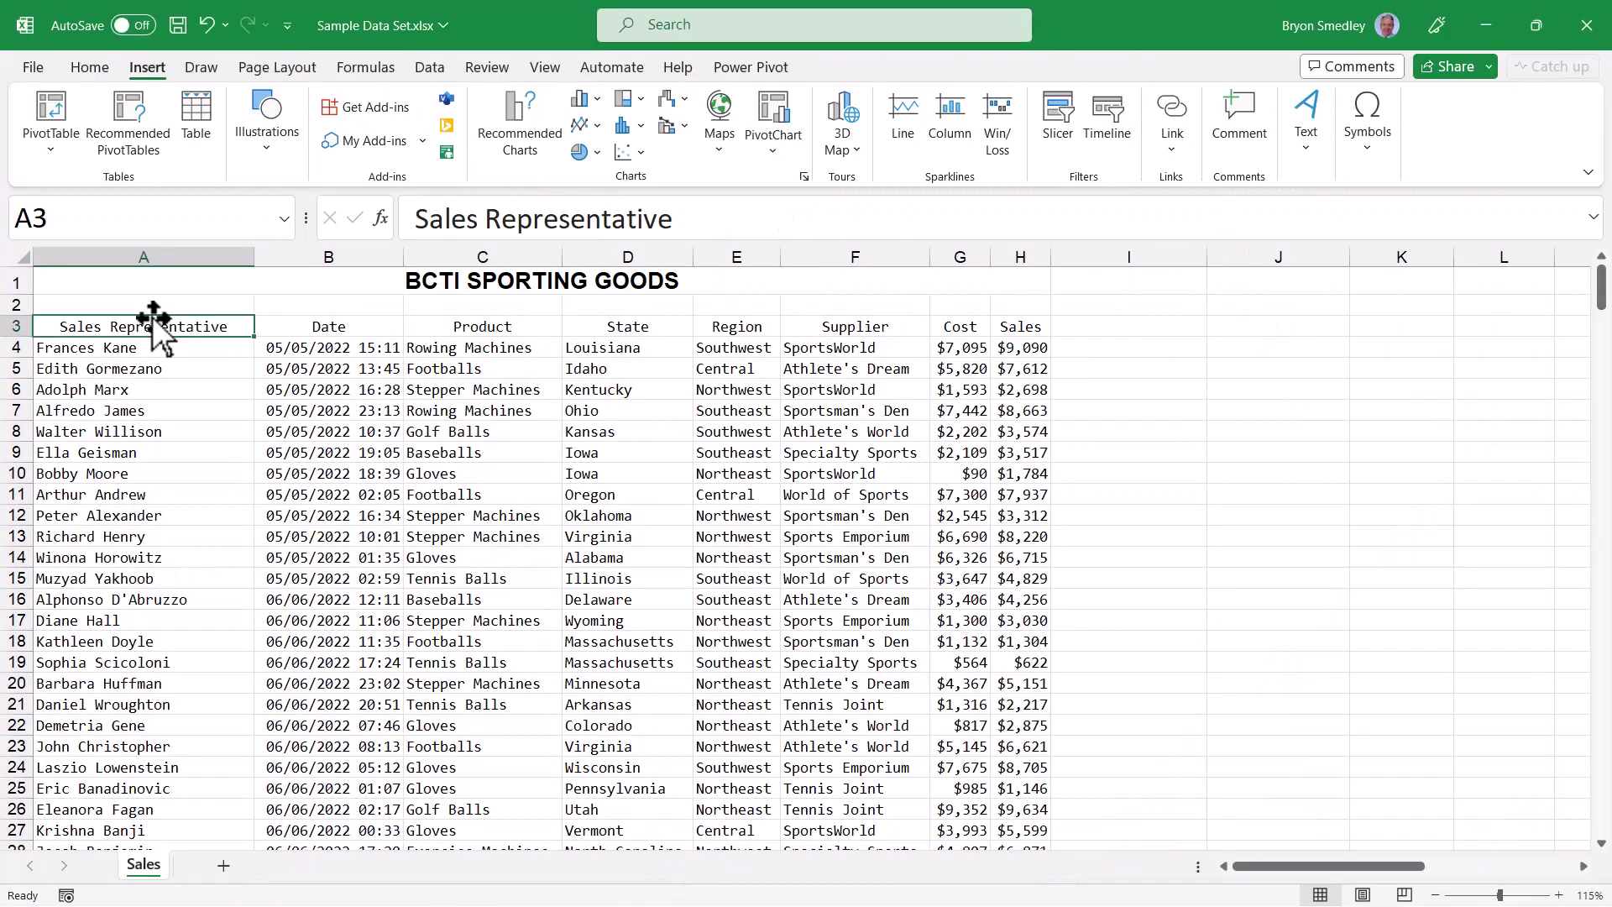
Add the recommended Sales by Supplier and Product PivotTable on new sheet Recommendation1.
{"action": "left_click", "coordinate": [129, 122]}
{"action": "scroll", "coordinate": [1415, 524], "scroll_direction": "down", "scroll_amount": 8}
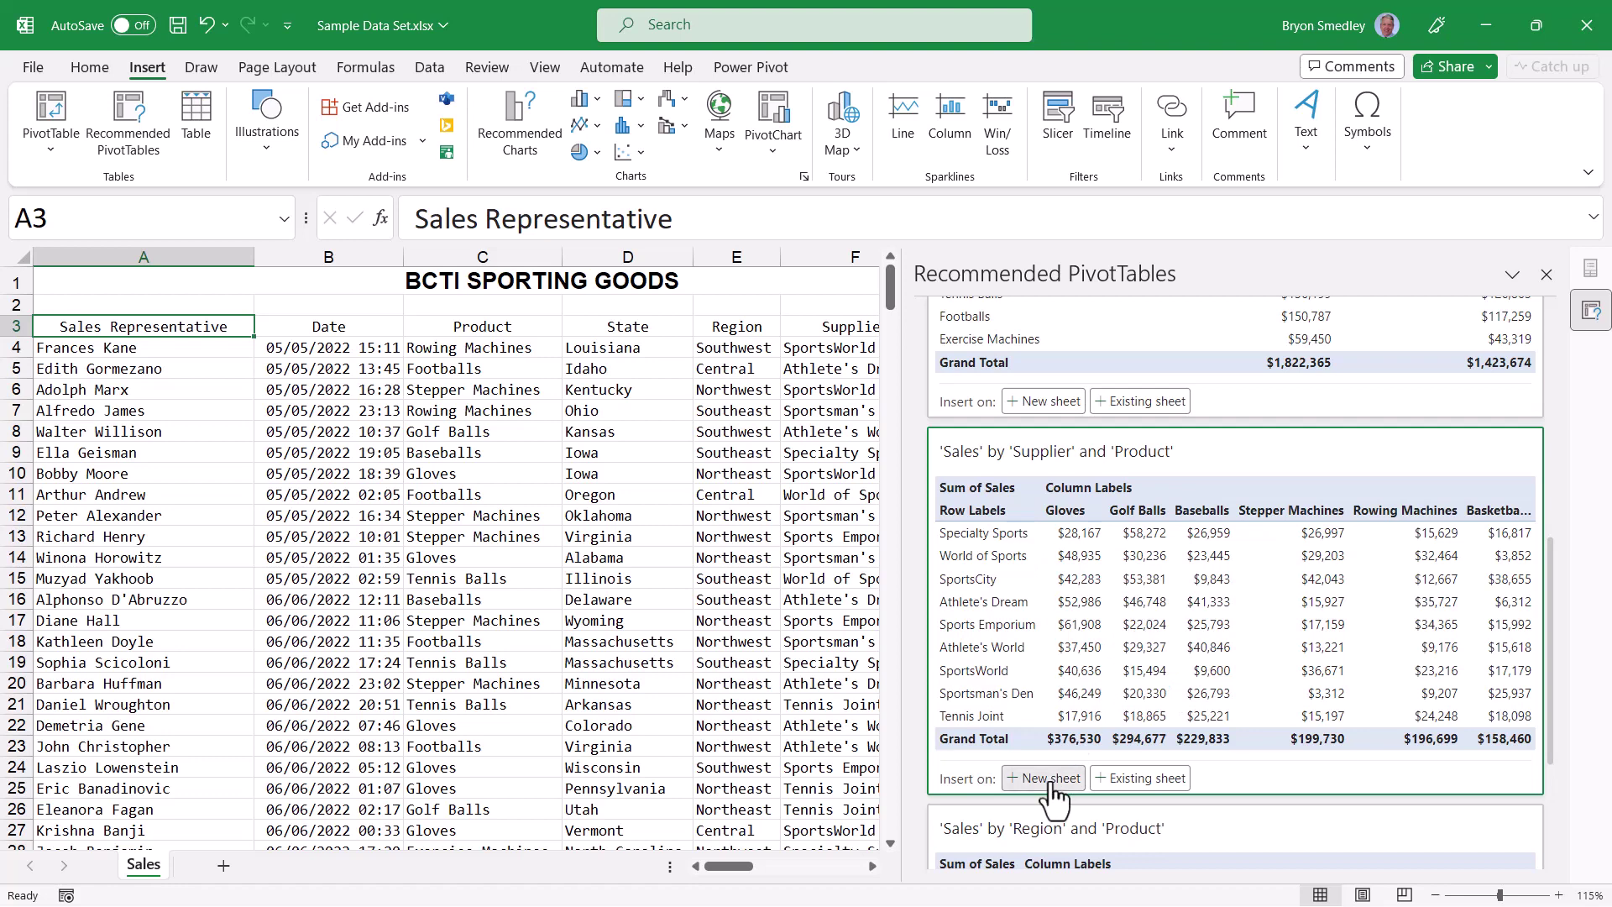
{"action": "left_click", "coordinate": [1048, 778]}
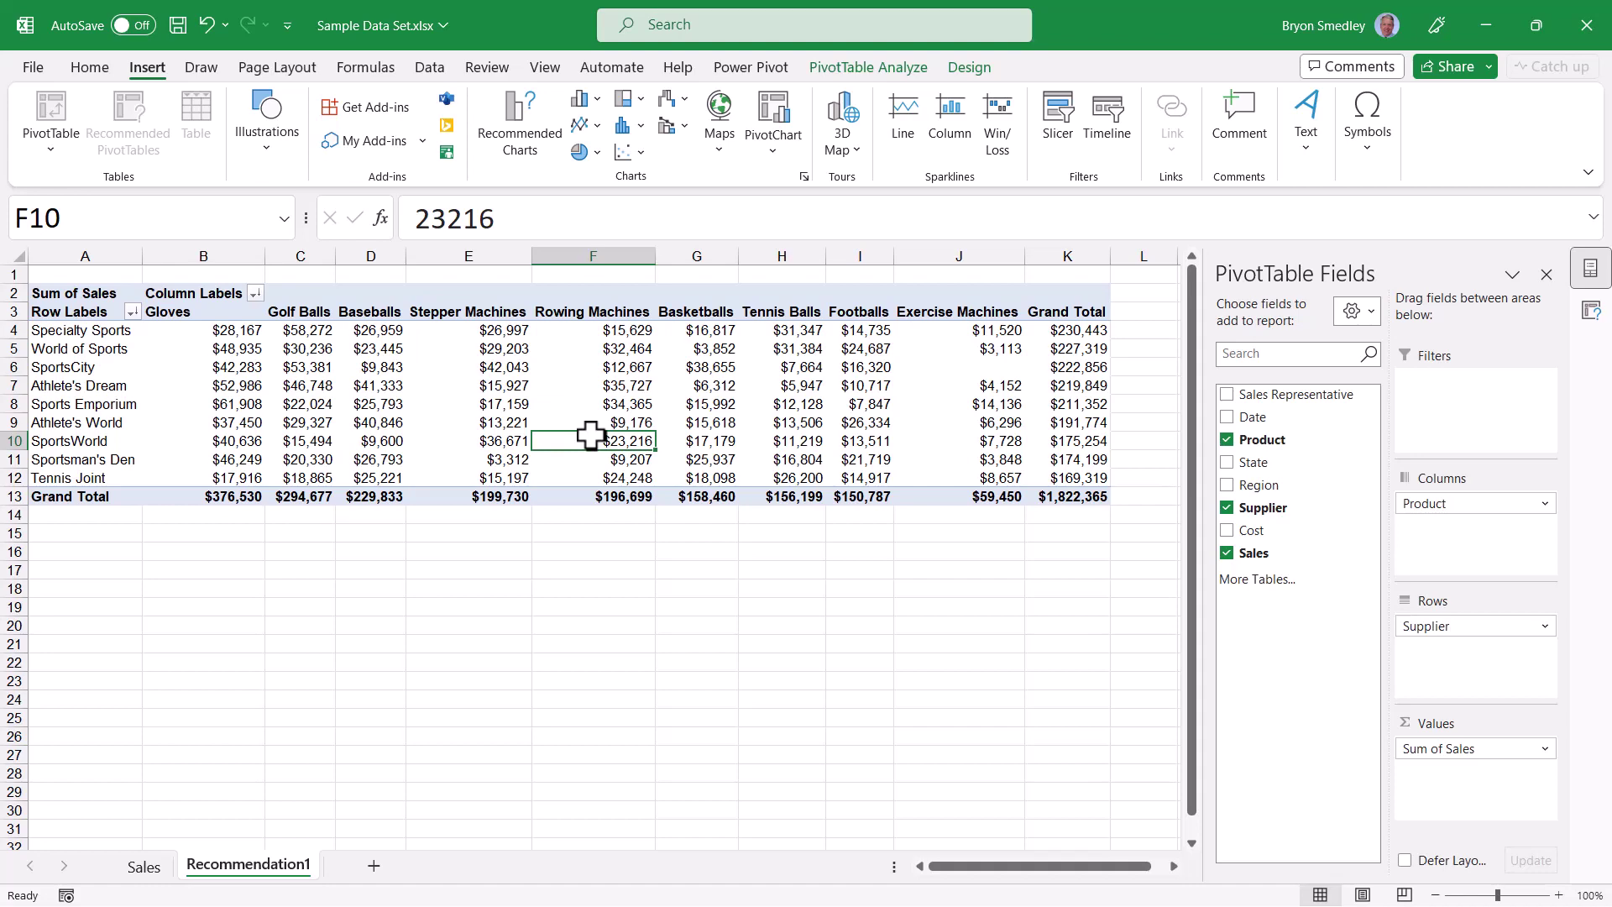
{"action": "mouse_move", "coordinate": [144, 365]}
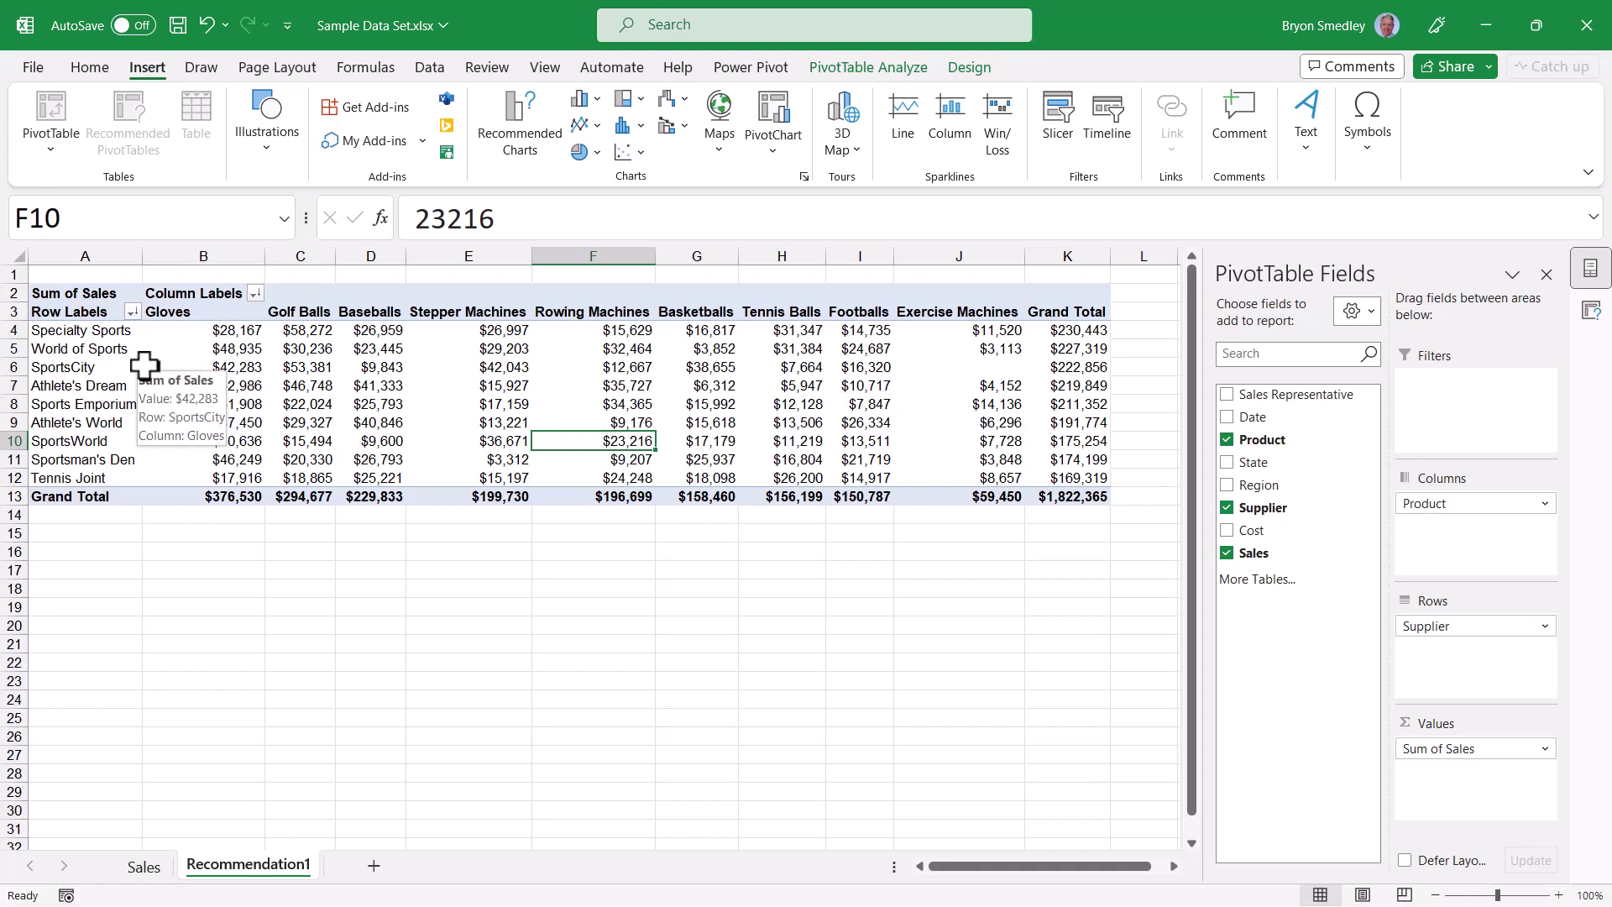
Switch the PivotTable to tabular form, retitle Sum of Sales as 'Sales ($)', and hide gridlines.
{"action": "left_click", "coordinate": [964, 68]}
{"action": "left_click", "coordinate": [172, 126]}
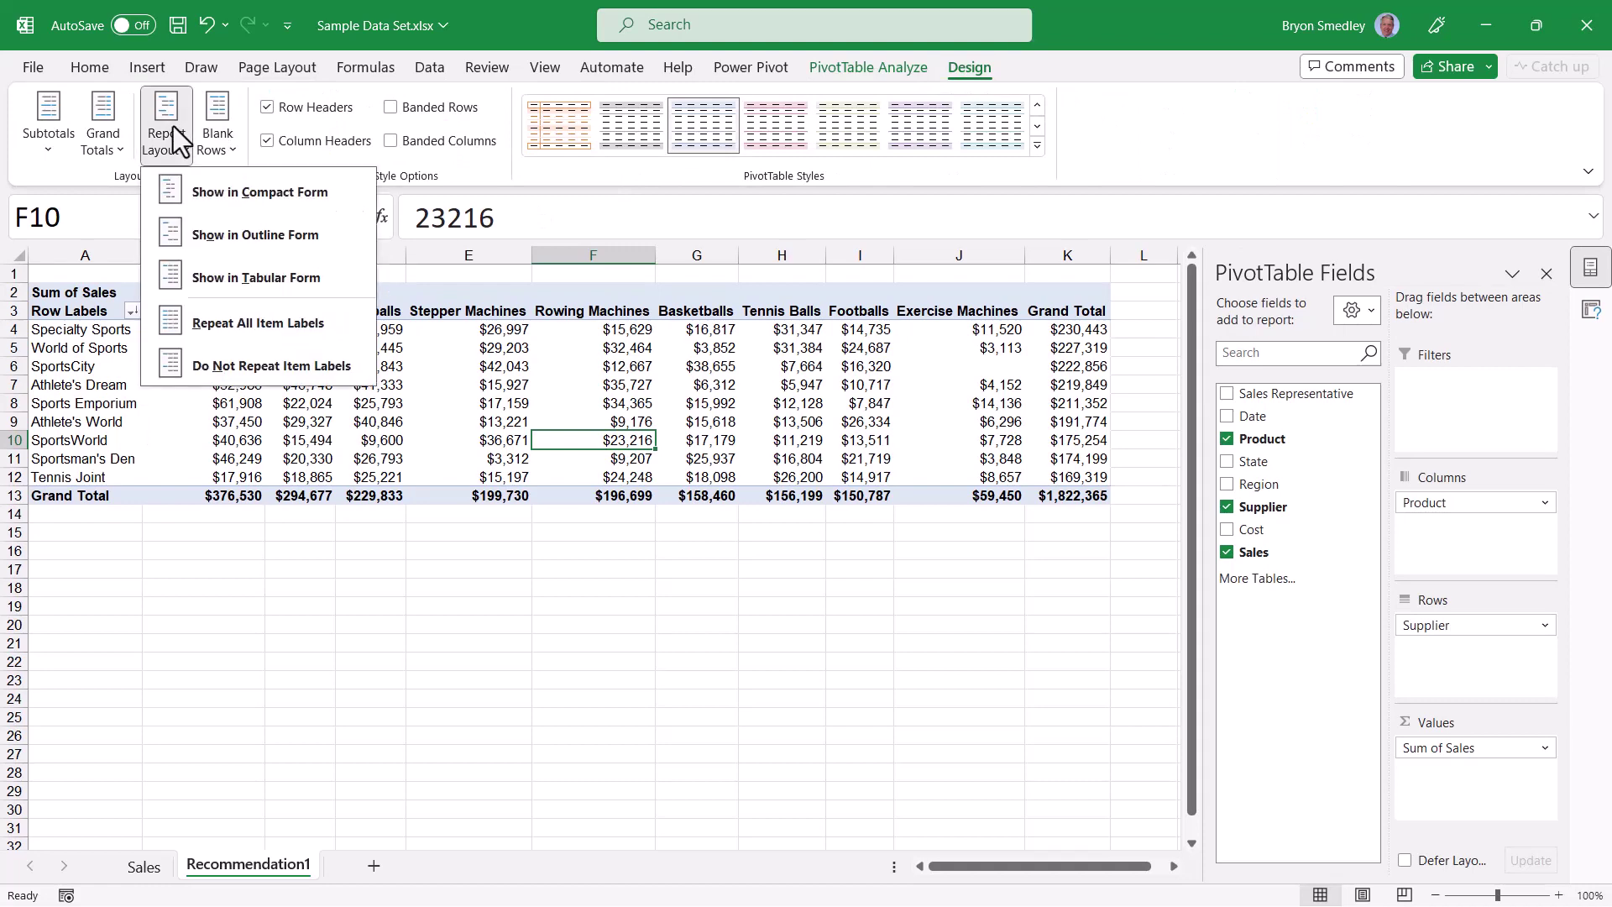
{"action": "left_click", "coordinate": [201, 277]}
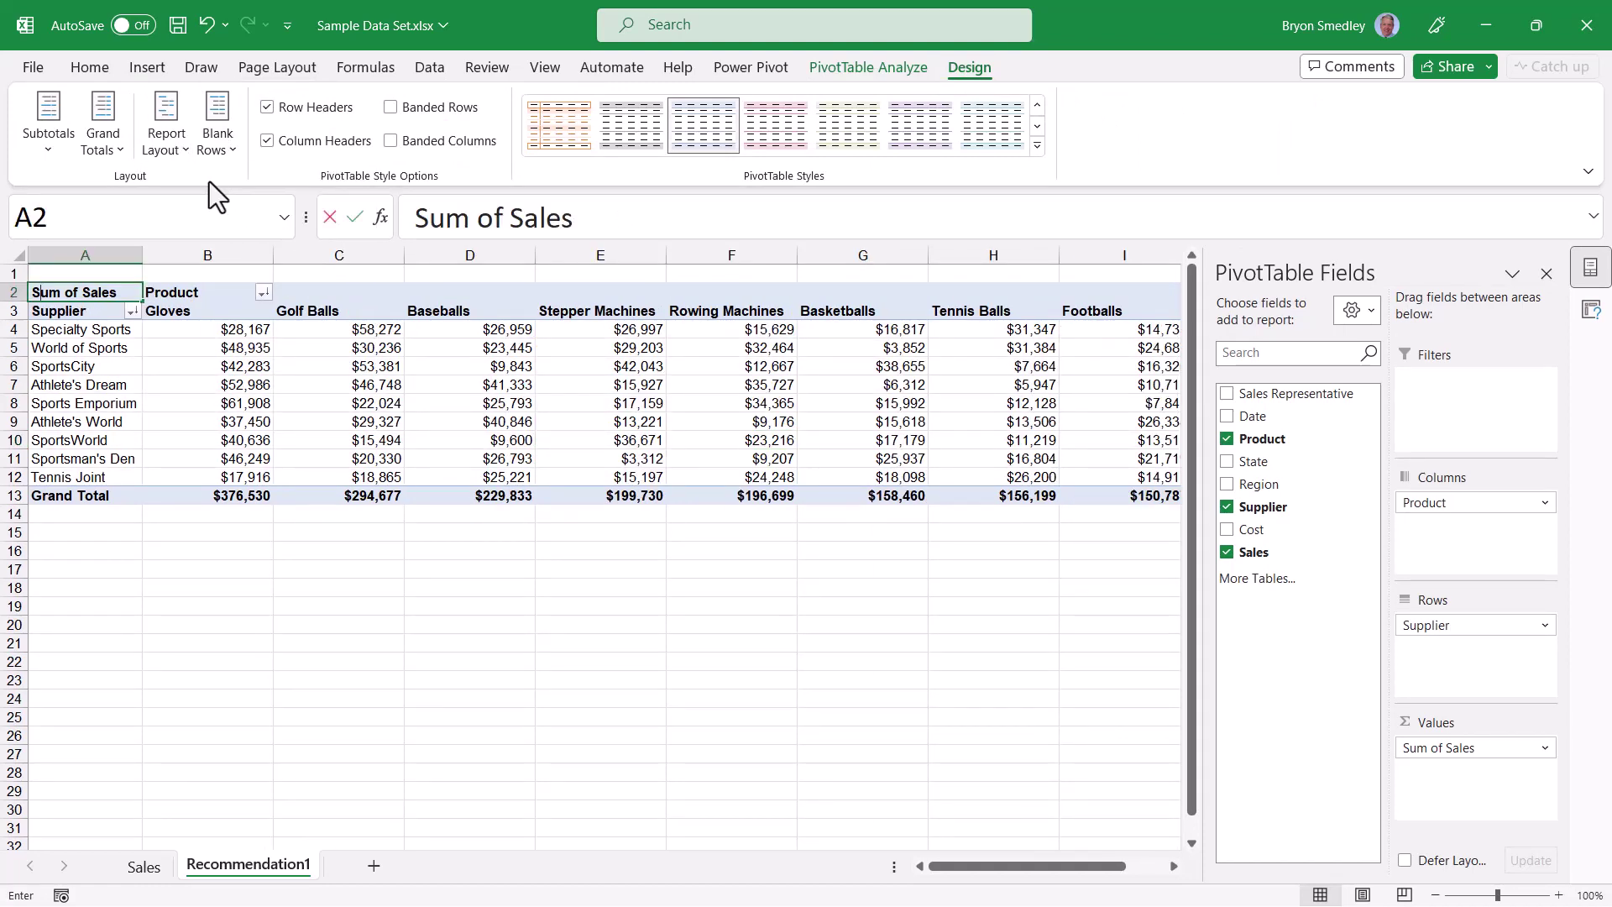
{"action": "type", "text": "Sales ($)"}
{"action": "key", "text": "Return"}
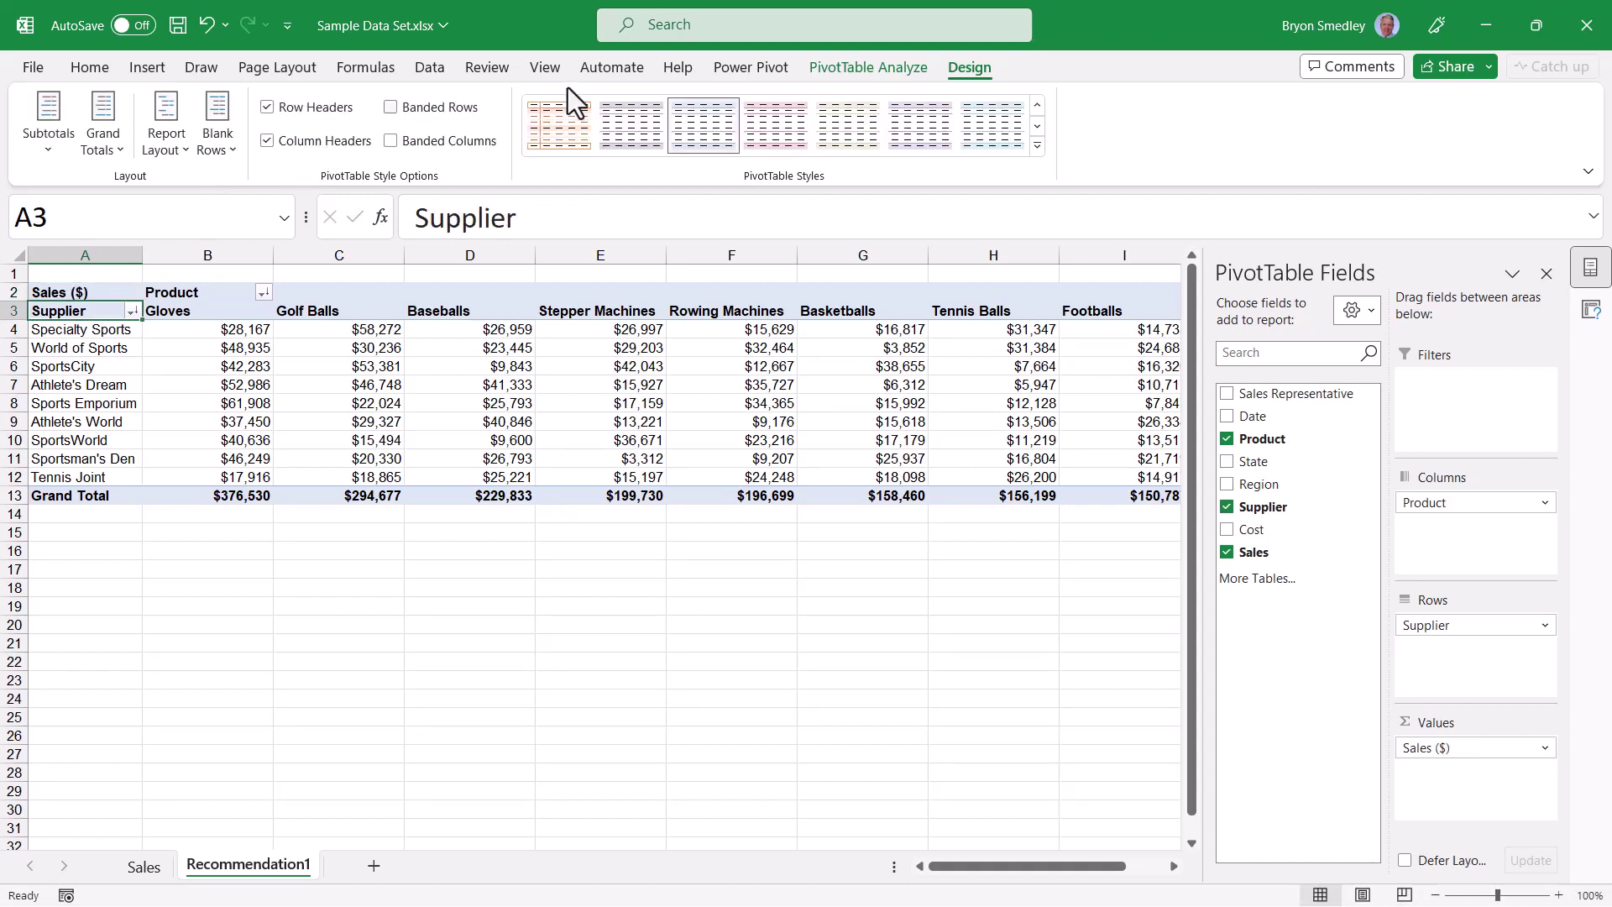
{"action": "left_click", "coordinate": [545, 67]}
{"action": "left_click", "coordinate": [613, 125]}
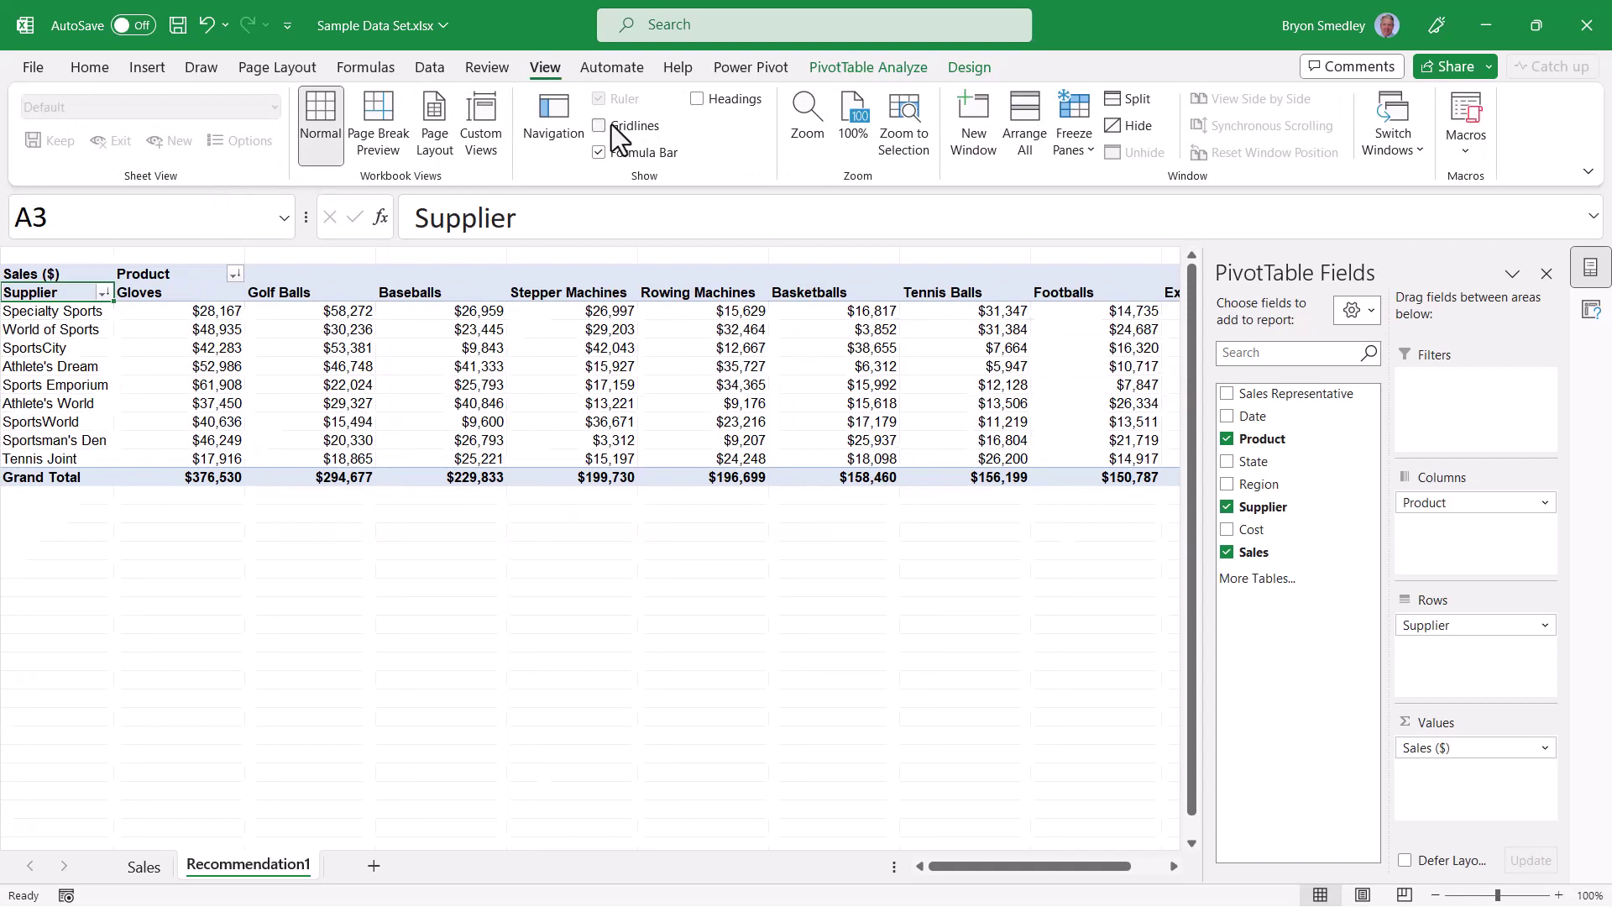